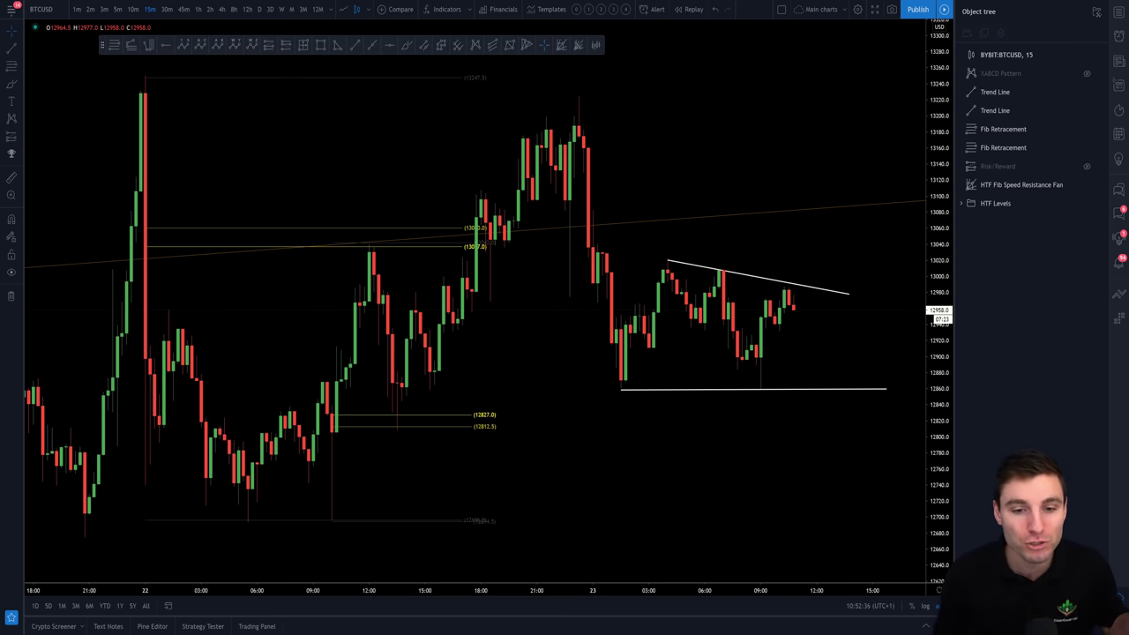
# Step: Examine the recent 15-minute BTCUSD candles between the two white trend lines against the wider price action
pyautogui.scroll(5, 761, 300)
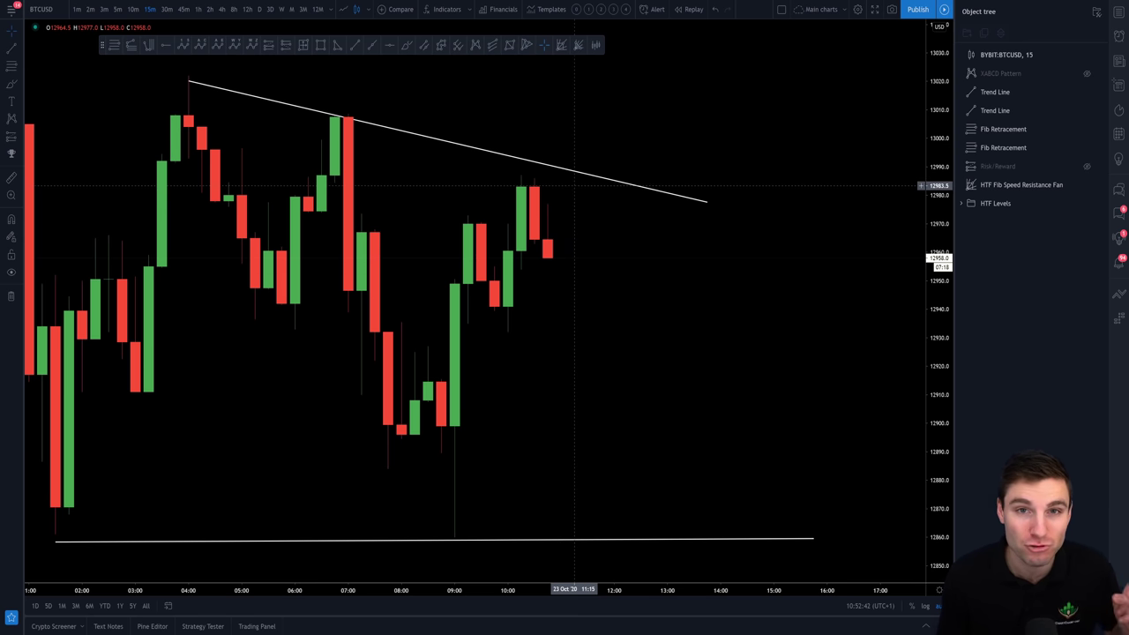
pyautogui.scroll(-6, 641, 186)
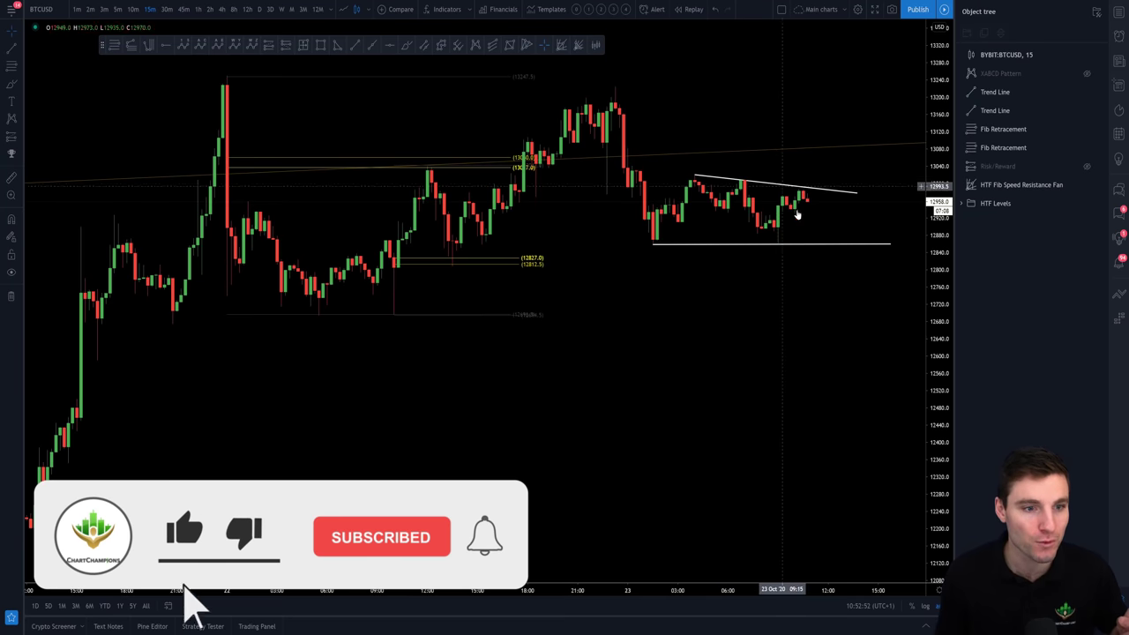
pyautogui.scroll(3, 675, 401)
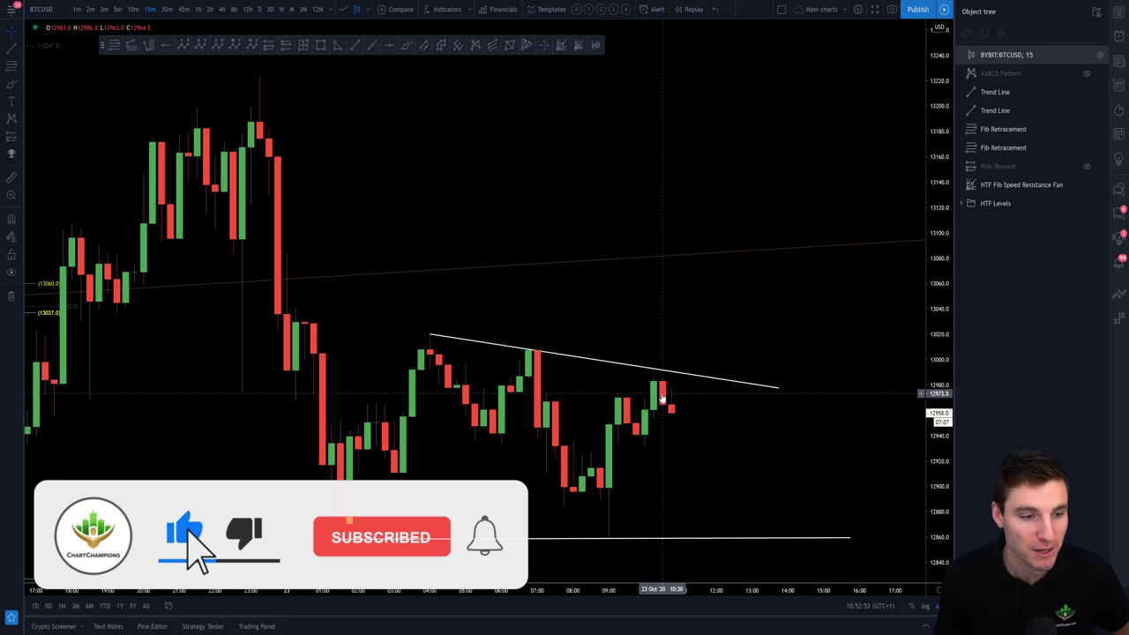
pyautogui.scroll(-2, 675, 401)
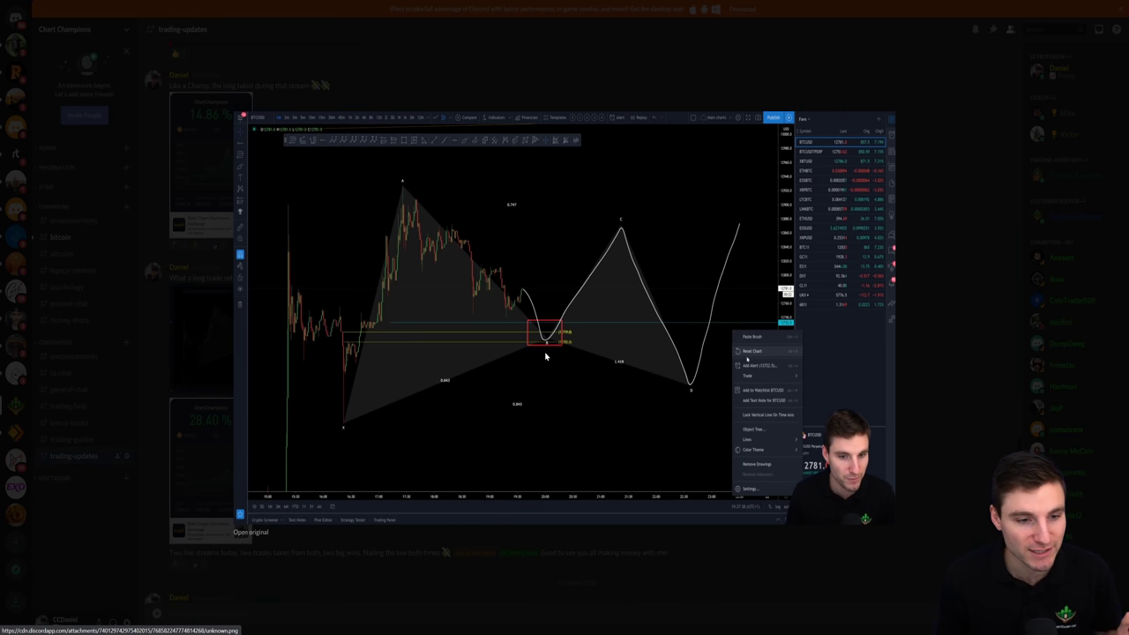
# Step: View the harmonic-pattern charts from the trading-updates channel and the bitcoin channel's "Well that's my long now filled" message, including at original size
pyautogui.click(243, 533)
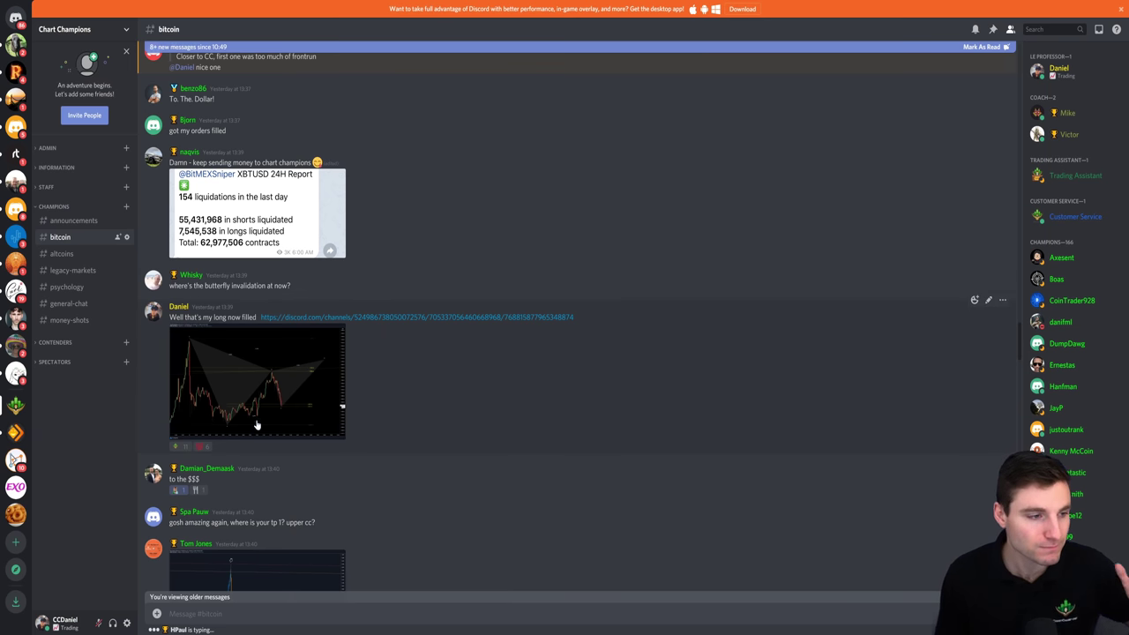
pyautogui.click(257, 423)
pyautogui.click(270, 532)
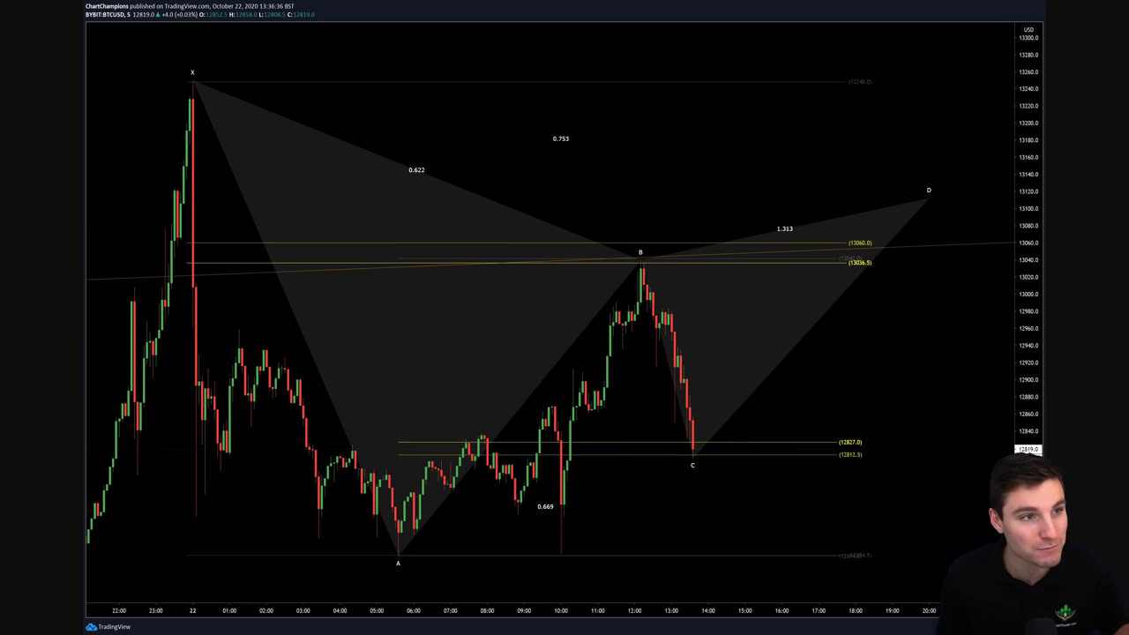
pyautogui.hotkey('ctrl', 'w')
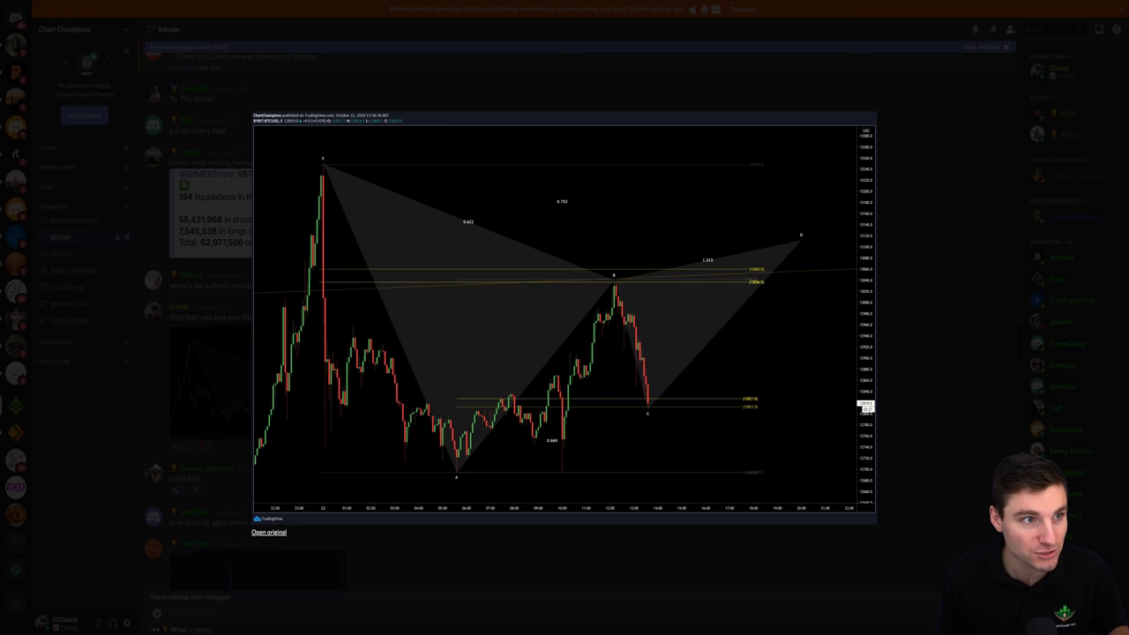
pyautogui.click(633, 97)
pyautogui.scroll(1, 238, 186)
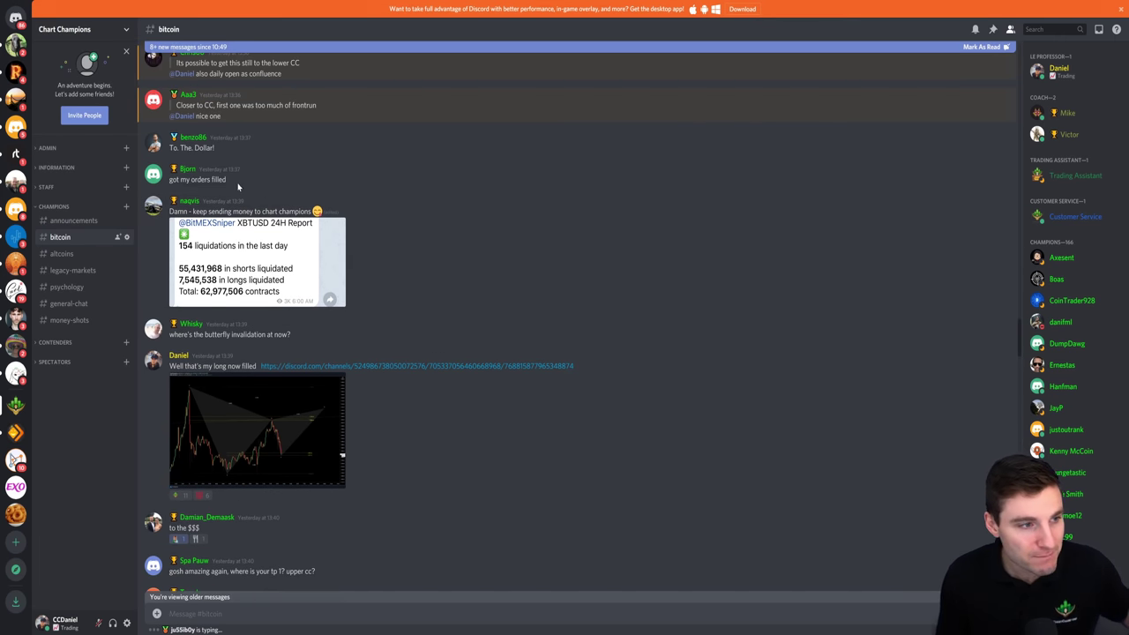
pyautogui.scroll(-1, 237, 187)
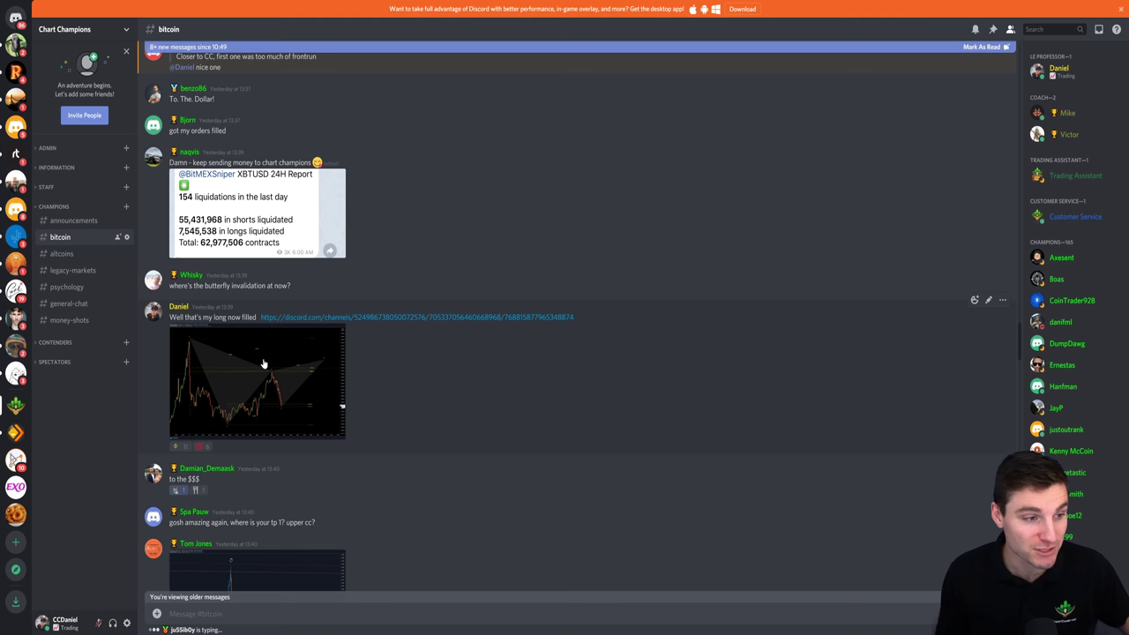
pyautogui.click(282, 392)
pyautogui.click(972, 368)
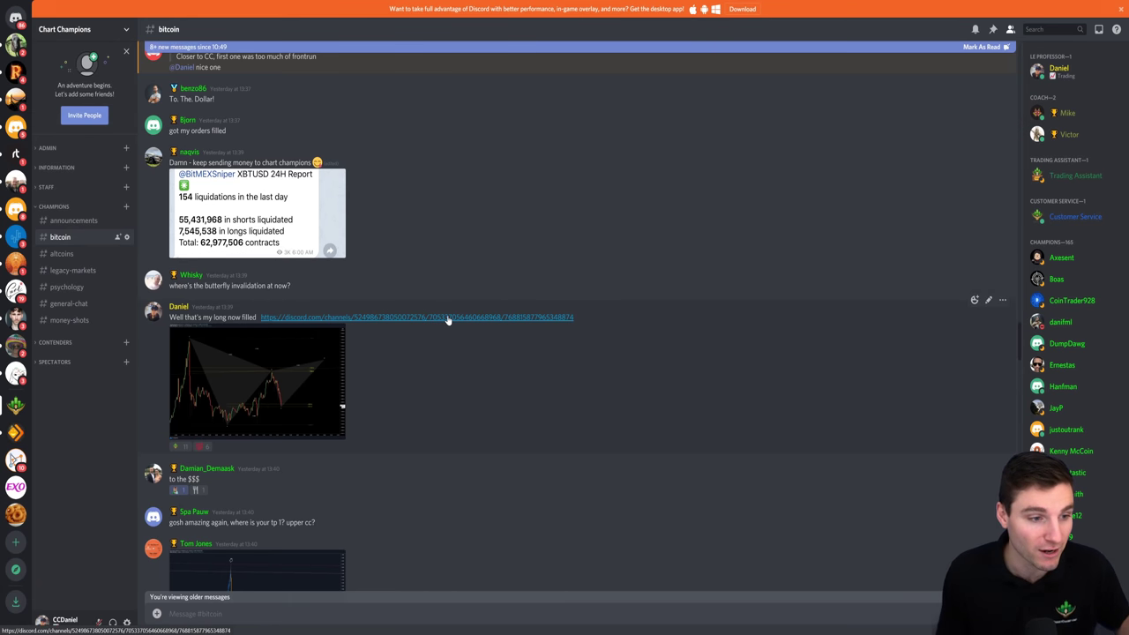
# Step: Follow the message link in the long-filled post to money-shots and view the linked BTCUSD long trade card and the results below it
pyautogui.click(447, 319)
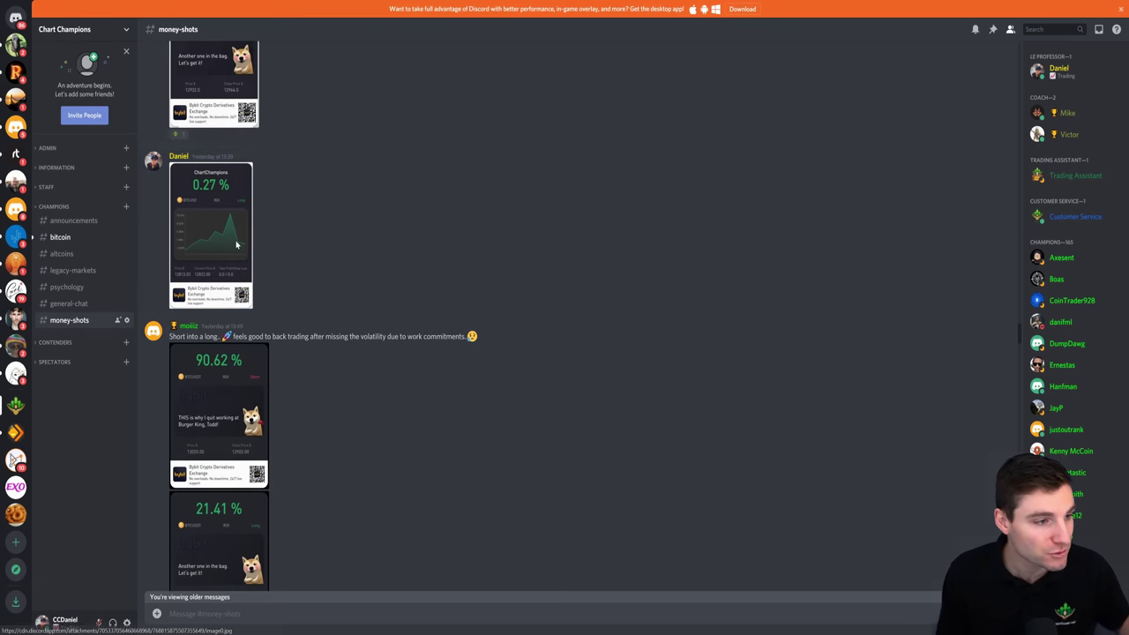
pyautogui.click(237, 245)
pyautogui.click(798, 287)
pyautogui.scroll(-10, 583, 277)
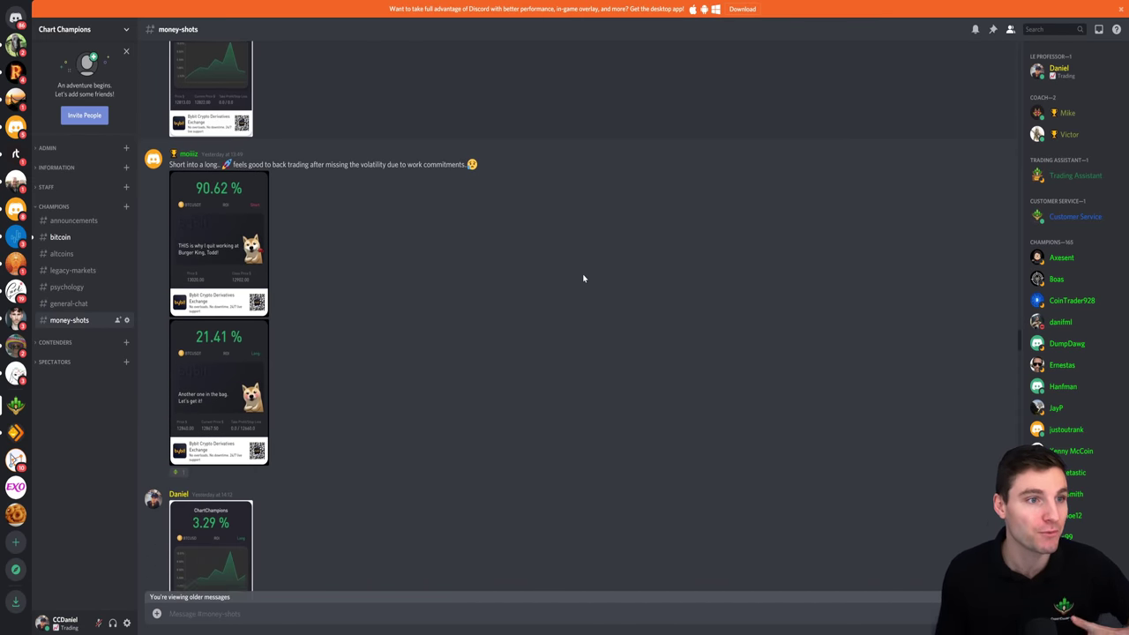
pyautogui.scroll(-12, 421, 270)
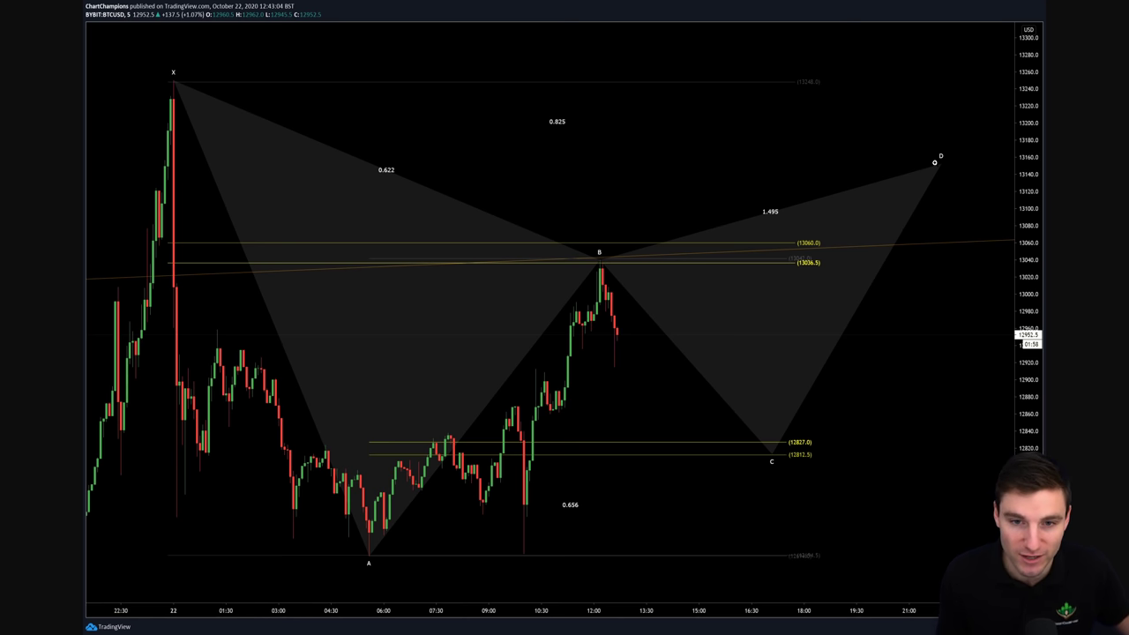
# Step: Close the full-size projected pattern chart, view the 21:00 version of the harmonic chart, and close it as well
pyautogui.hotkey('ctrl', 'w')
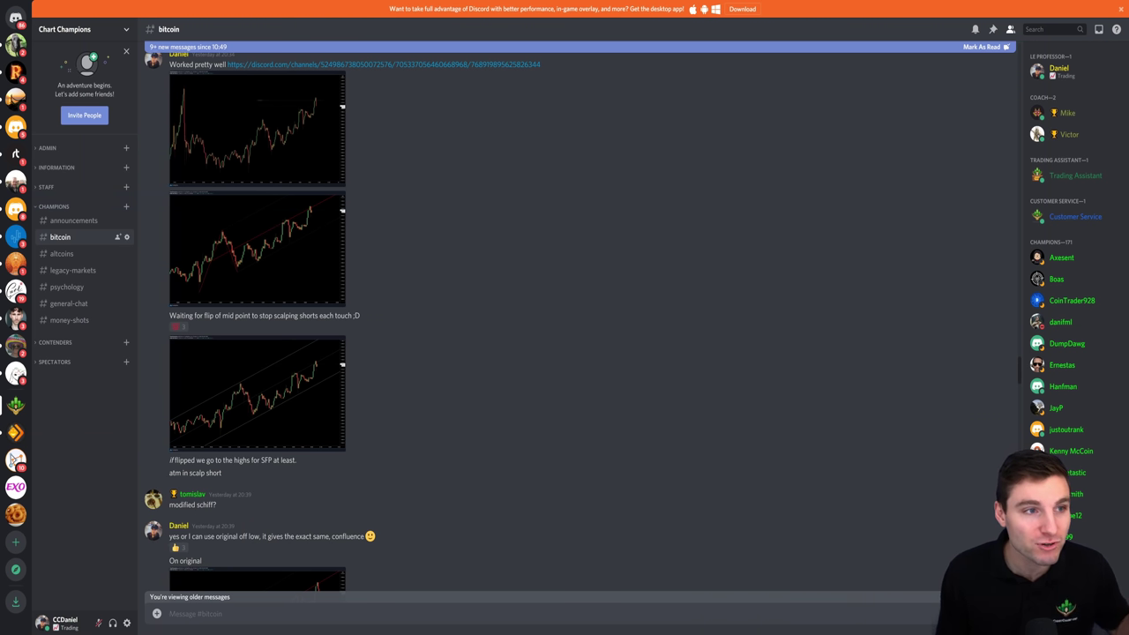
pyautogui.hotkey('ctrl', 'Tab')
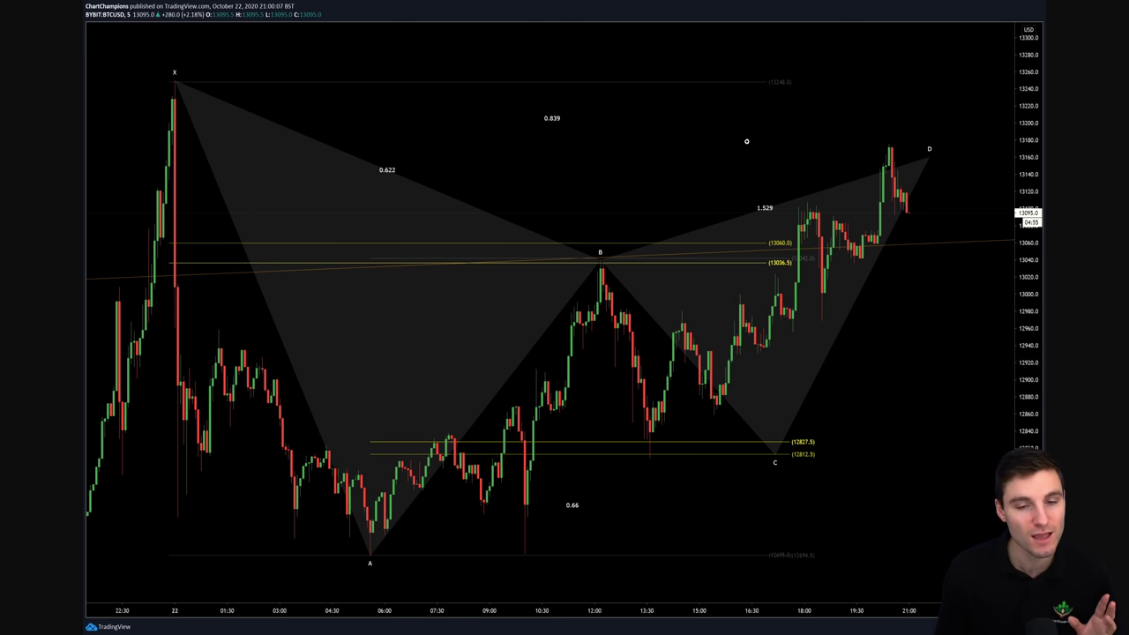
pyautogui.hotkey('ctrl', 'w')
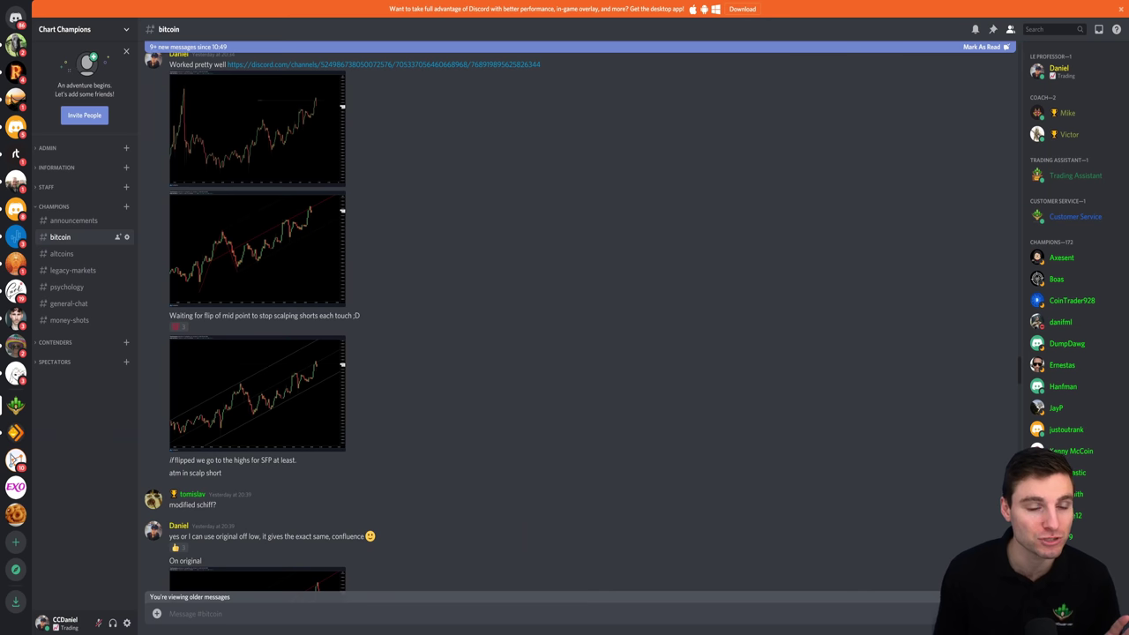
# Step: Preview the three charts in the "Worked pretty well" post: the horizontal level, the red pitchfork and the parallel channel
pyautogui.click(289, 129)
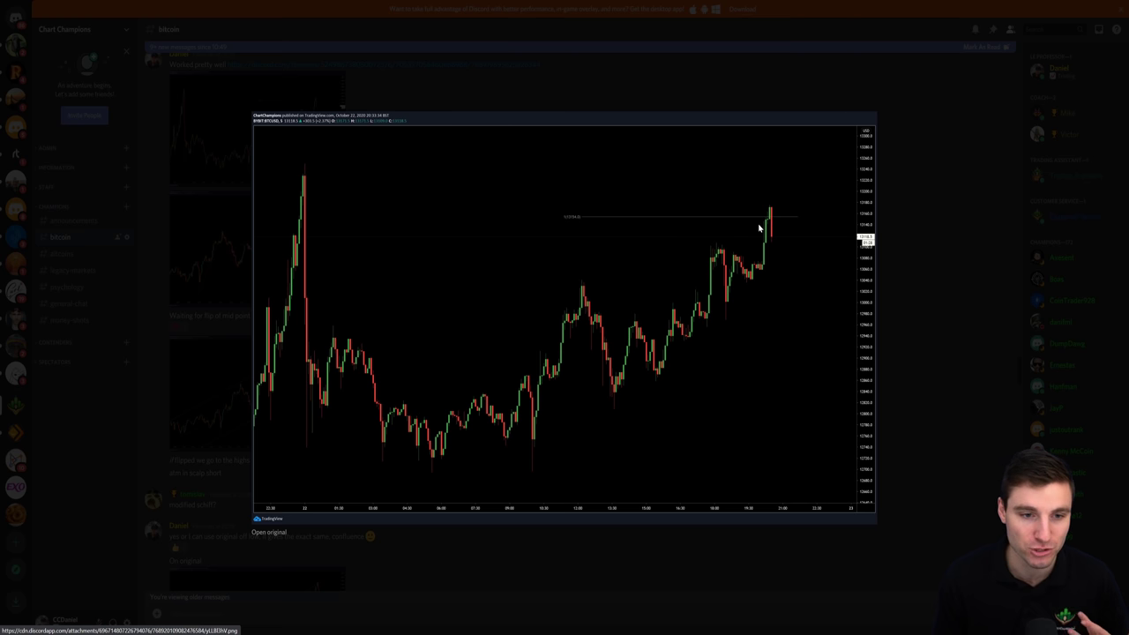
pyautogui.click(684, 97)
pyautogui.click(298, 240)
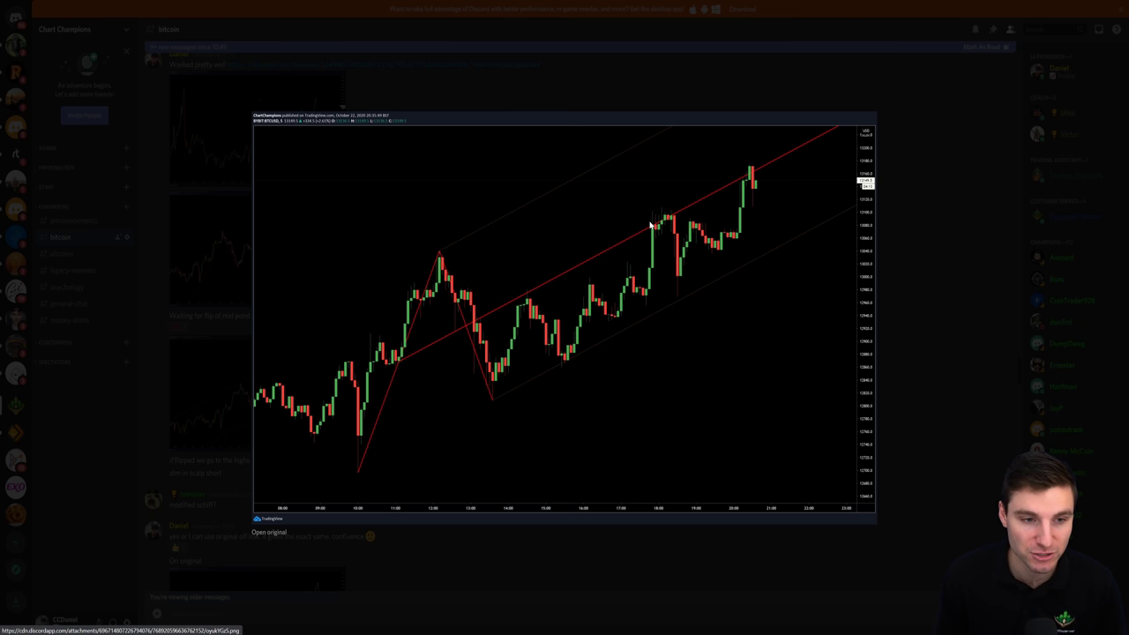
pyautogui.click(912, 190)
pyautogui.scroll(-1, 323, 300)
pyautogui.click(323, 328)
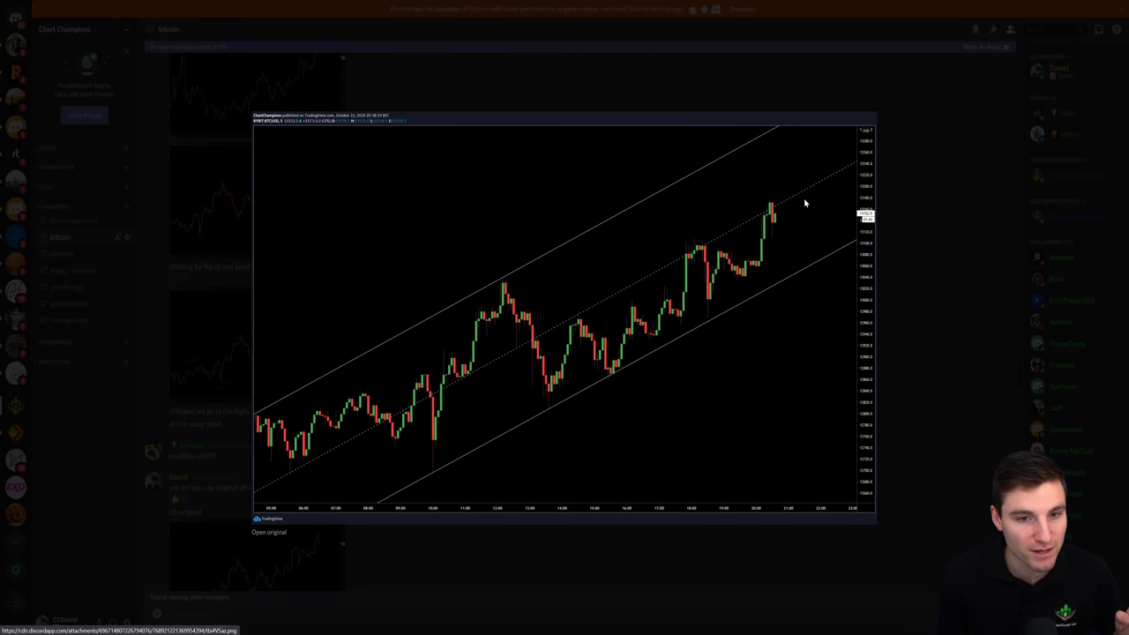
pyautogui.click(932, 237)
# Step: Preview the pitchfork chart under "On original" and the two harmonic charts under "Look at the high where I originally put"
pyautogui.scroll(-4, 456, 292)
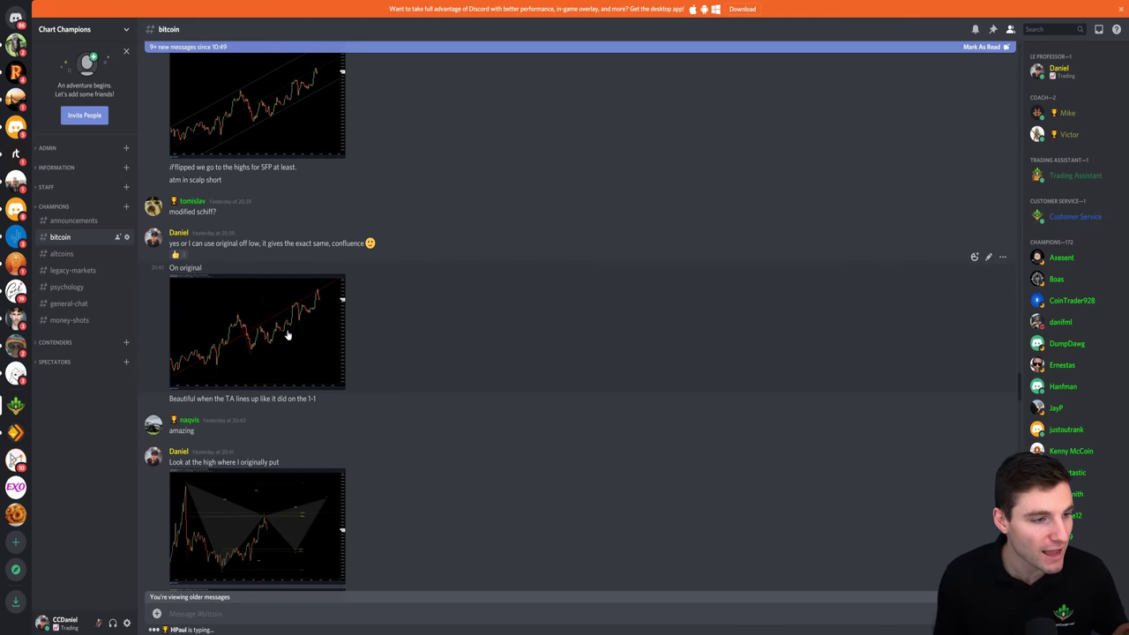
pyautogui.click(288, 334)
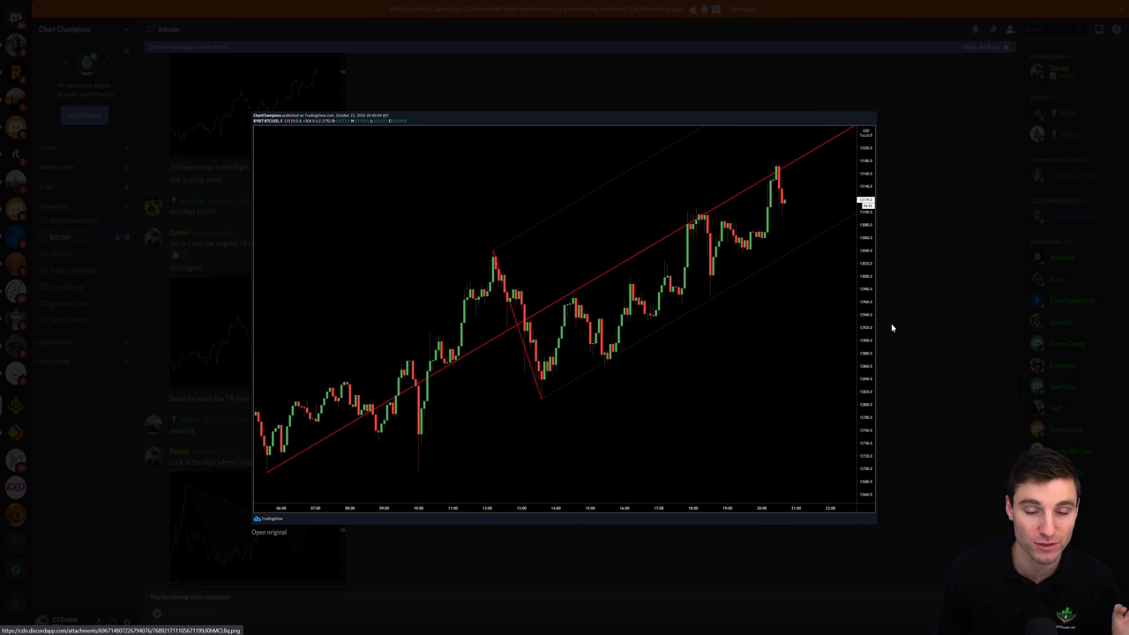
pyautogui.click(951, 326)
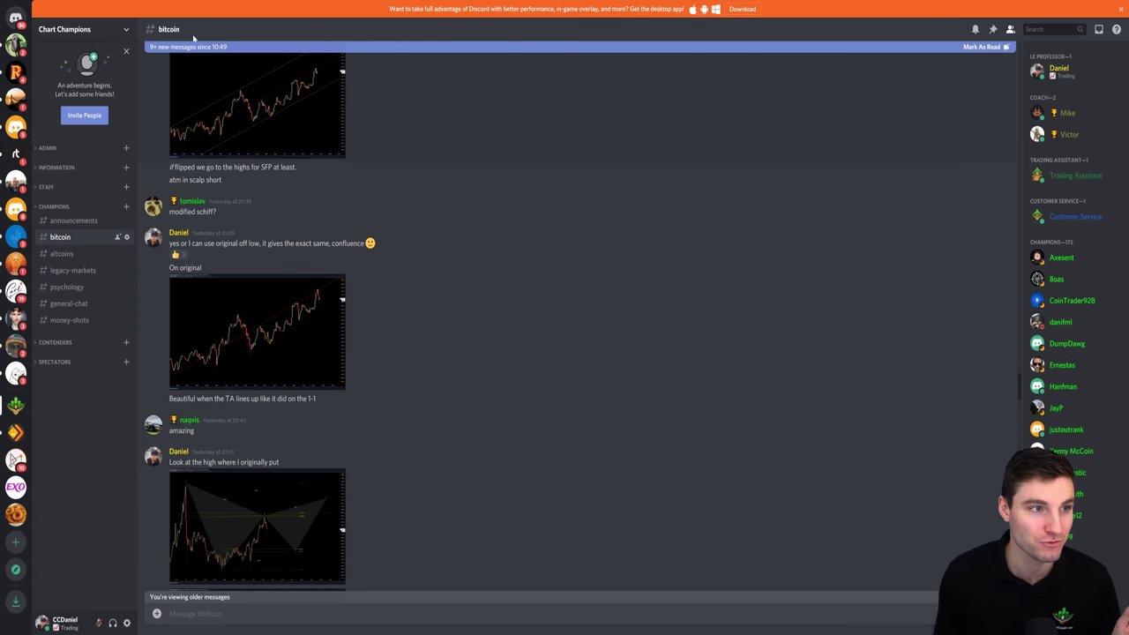
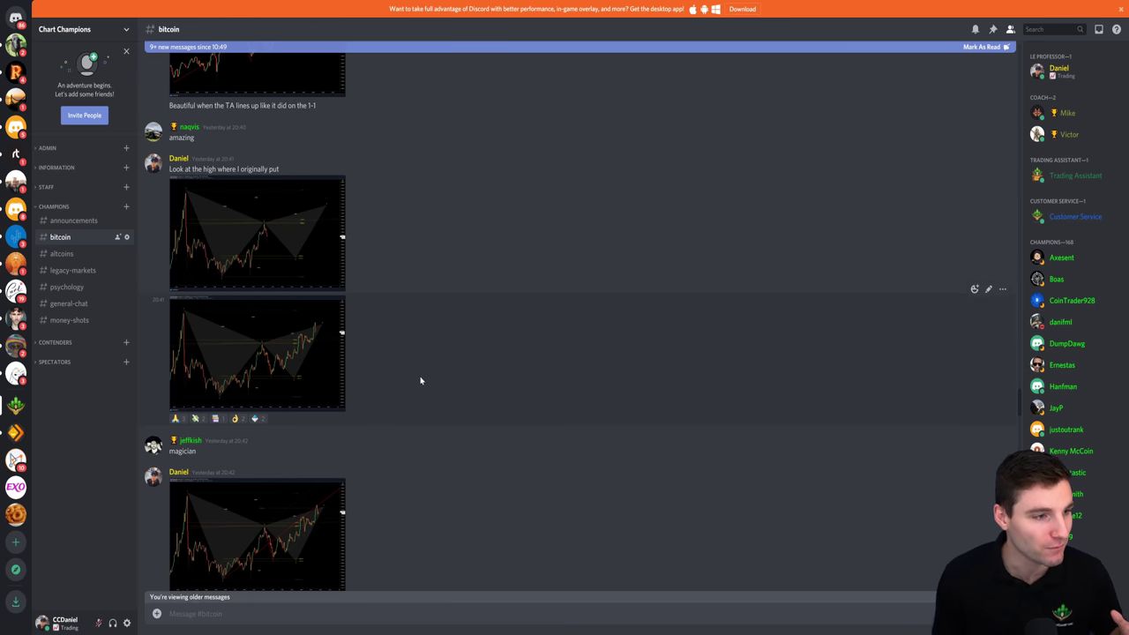
pyautogui.click(289, 189)
pyautogui.click(955, 250)
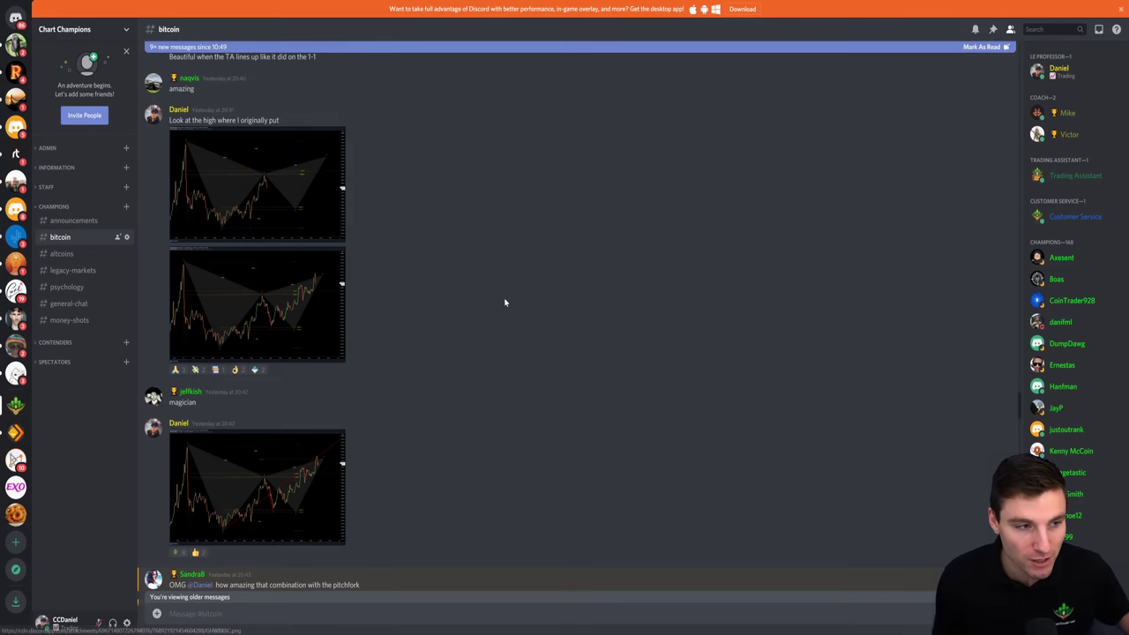
pyautogui.click(297, 315)
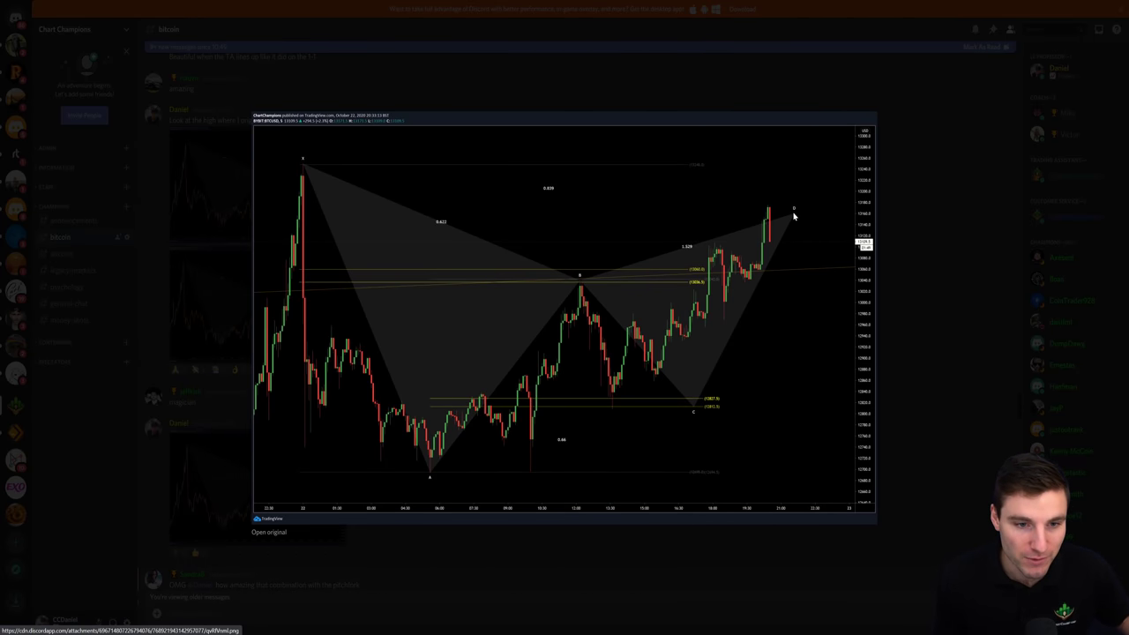
pyautogui.click(872, 227)
# Step: View the chart combining the harmonic pattern with the red pitchfork at original size, and close its preview
pyautogui.scroll(-3, 617, 241)
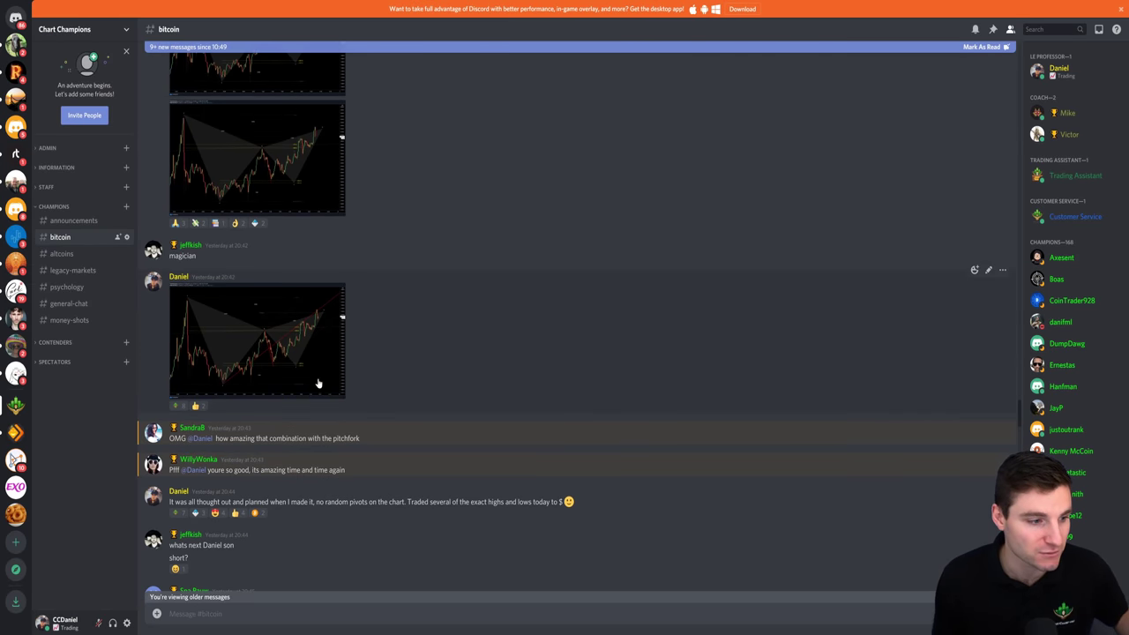
pyautogui.click(318, 383)
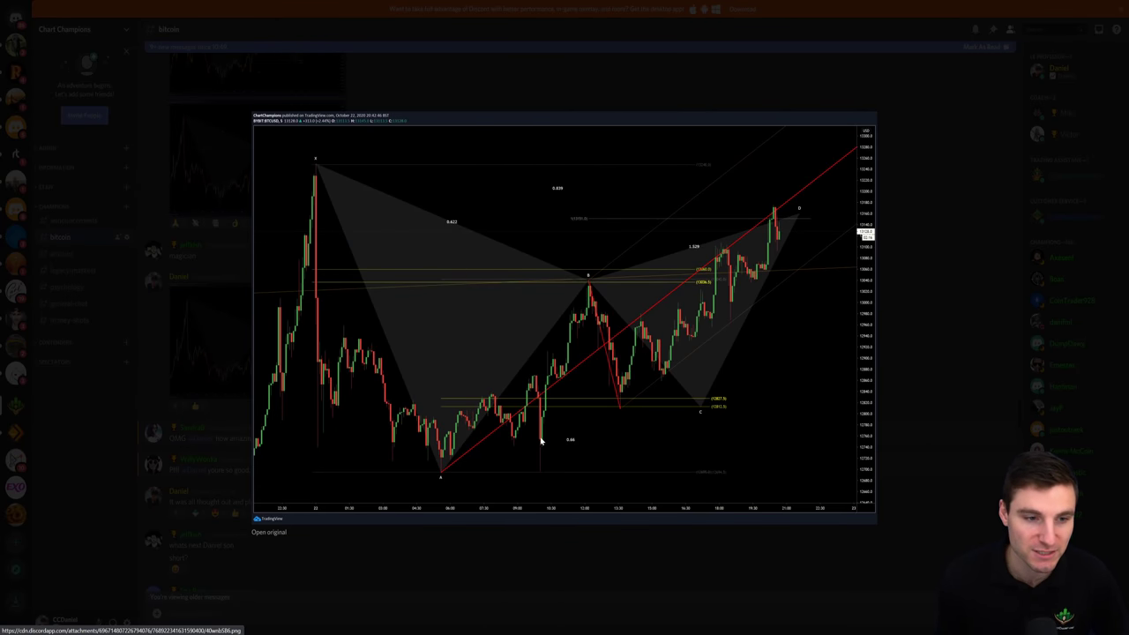
pyautogui.click(276, 537)
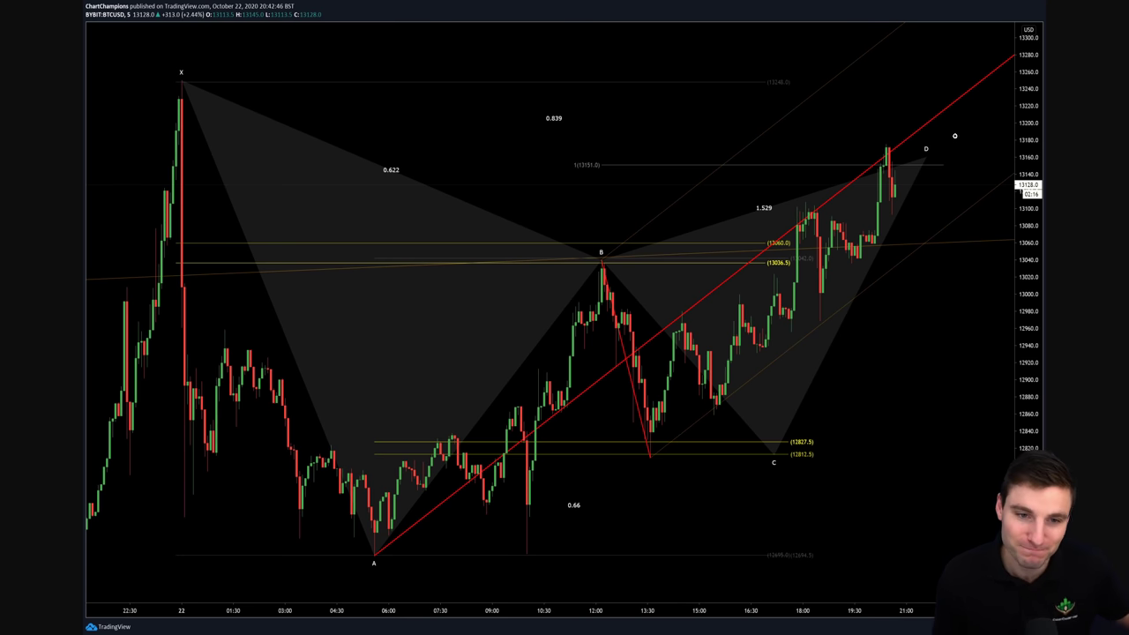
pyautogui.hotkey('alt', 'Tab')
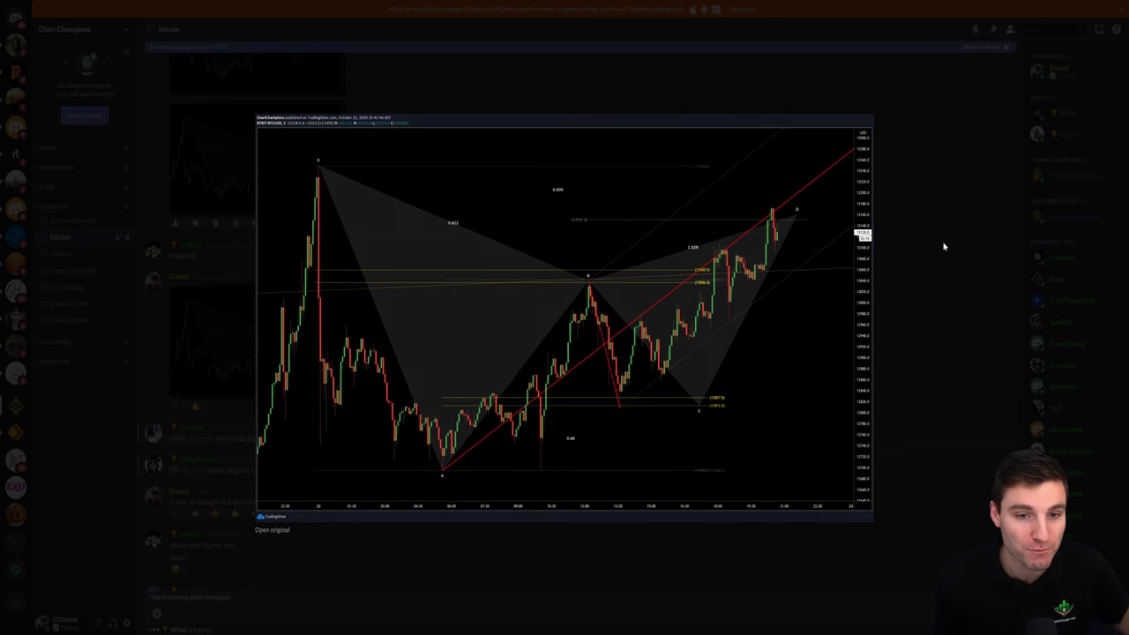
pyautogui.click(944, 246)
# Step: Preview the combined harmonic and pitchfork chart again, and enlarge the BTCUSD short trade card in money-shots about the Gartley Harmonic
pyautogui.scroll(-1, 614, 308)
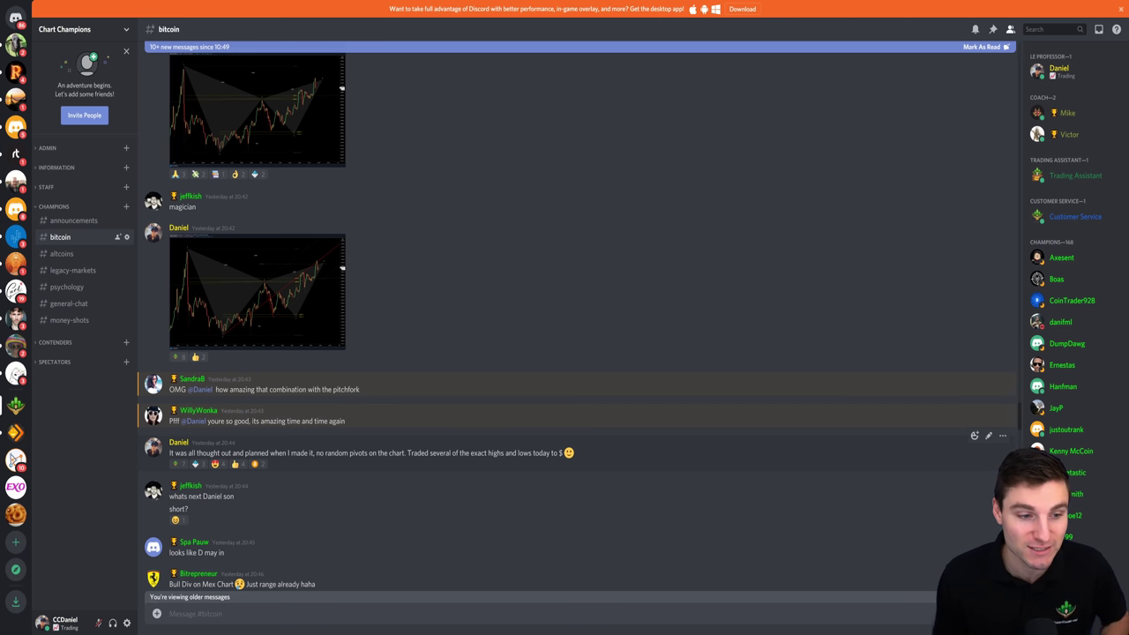
pyautogui.click(279, 311)
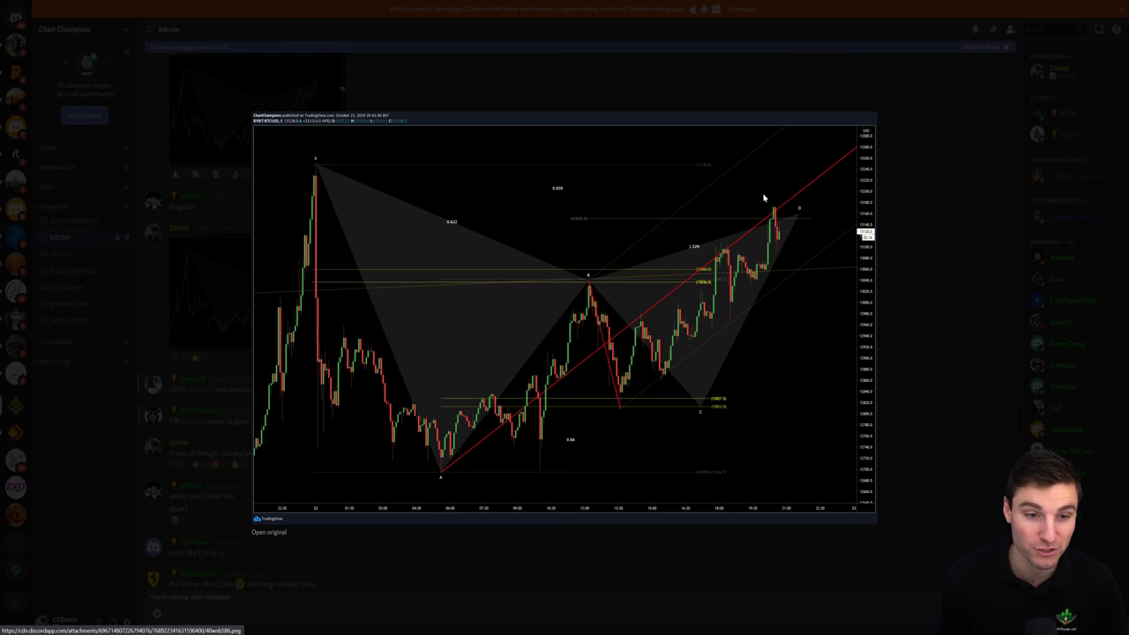
pyautogui.click(925, 182)
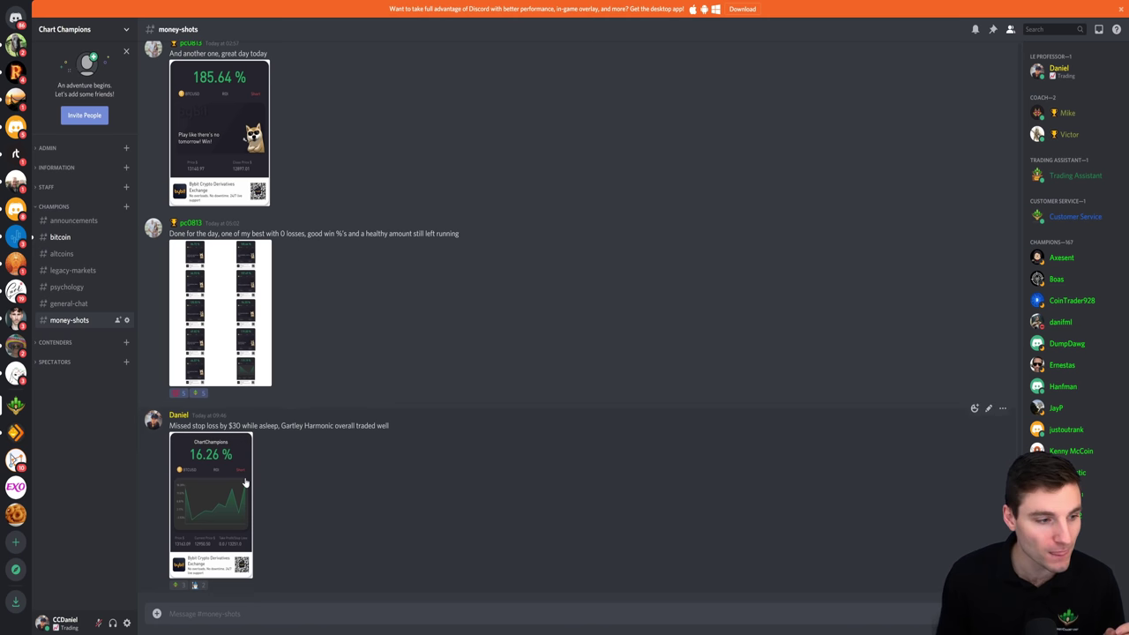
pyautogui.click(211, 498)
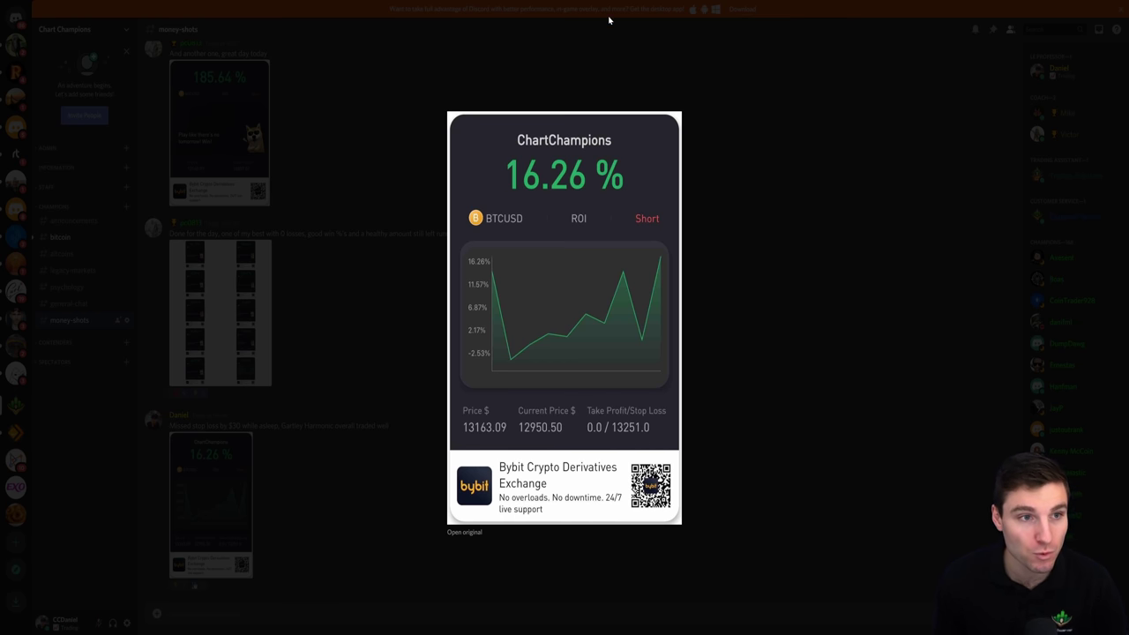
# Step: Switch to the TradingView BTCUSD chart and unhide the XABCD Pattern drawing
pyautogui.hotkey('alt', 'Tab')
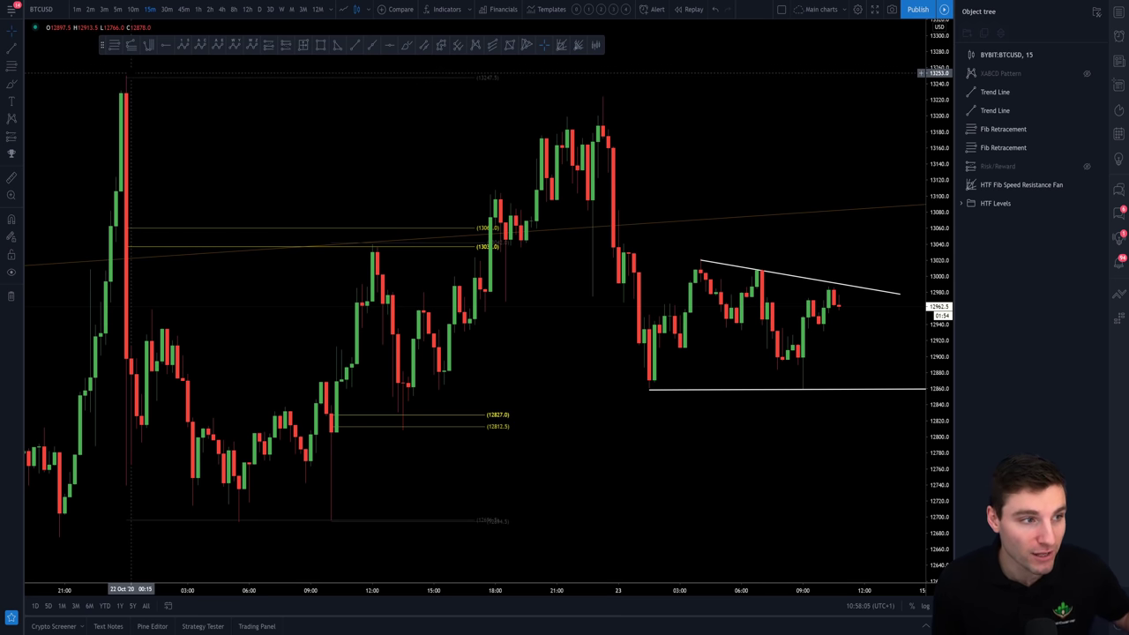
pyautogui.click(1088, 74)
pyautogui.scroll(3, 706, 146)
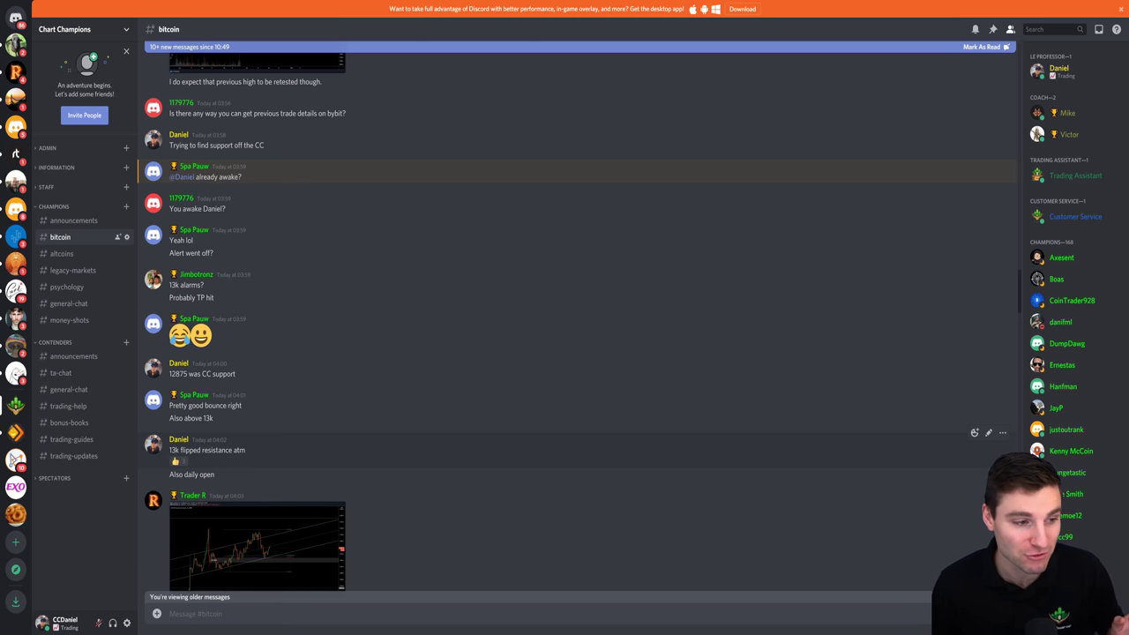
# Step: Highlight the 12875 CC support level in the bitcoin channel, and examine the recent bounces between the two white trend lines in TradingView
pyautogui.doubleClick(178, 375)
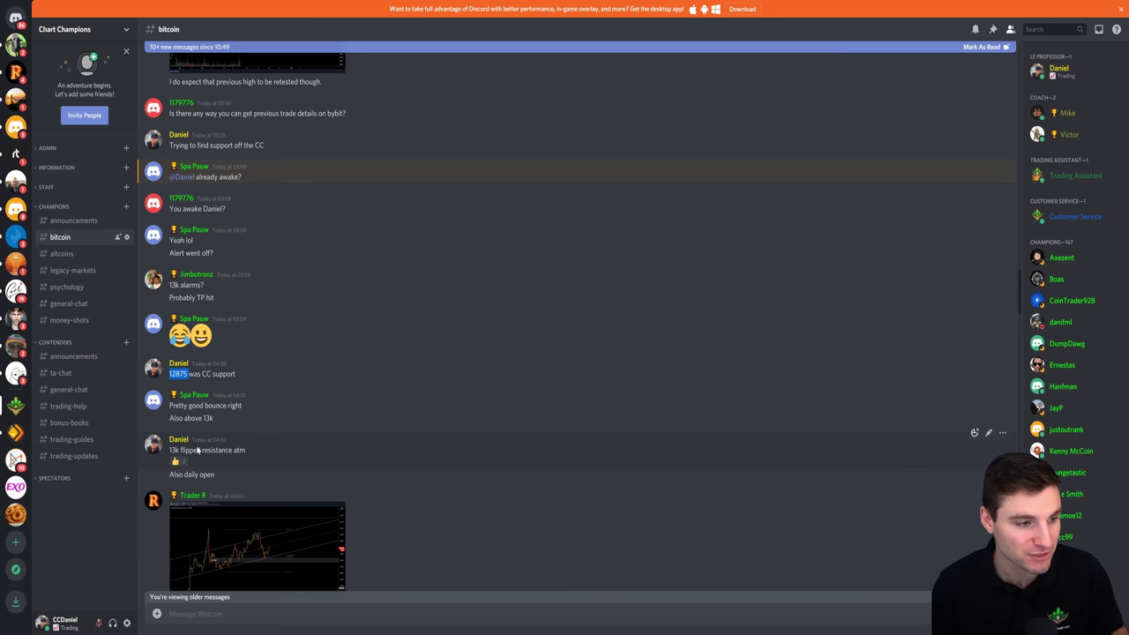
pyautogui.click(255, 448)
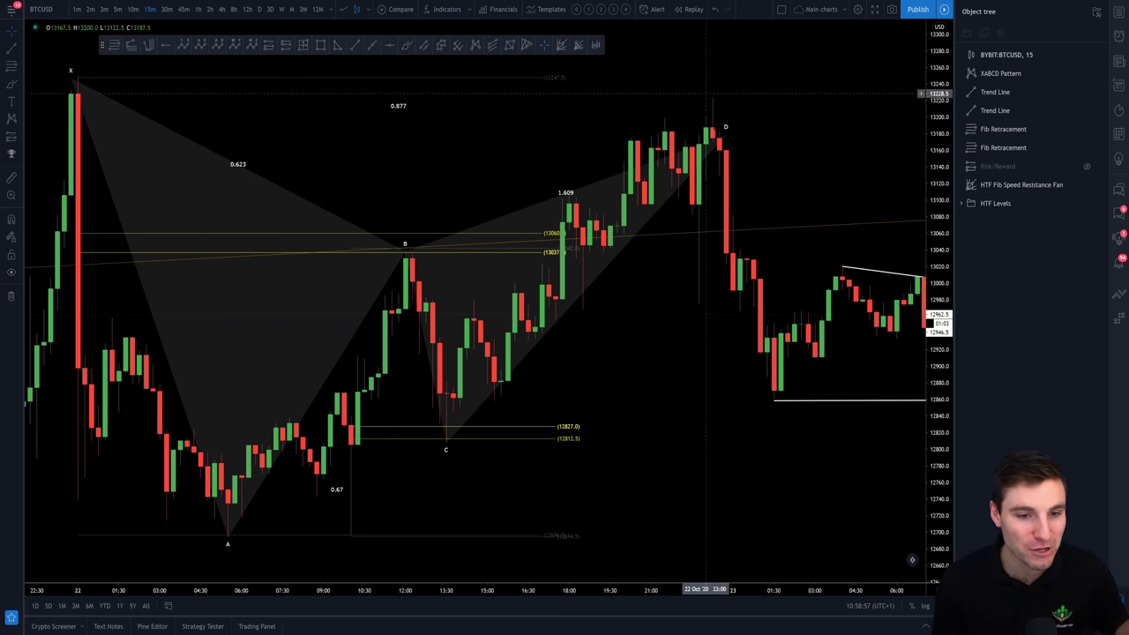
pyautogui.scroll(5, 549, 227)
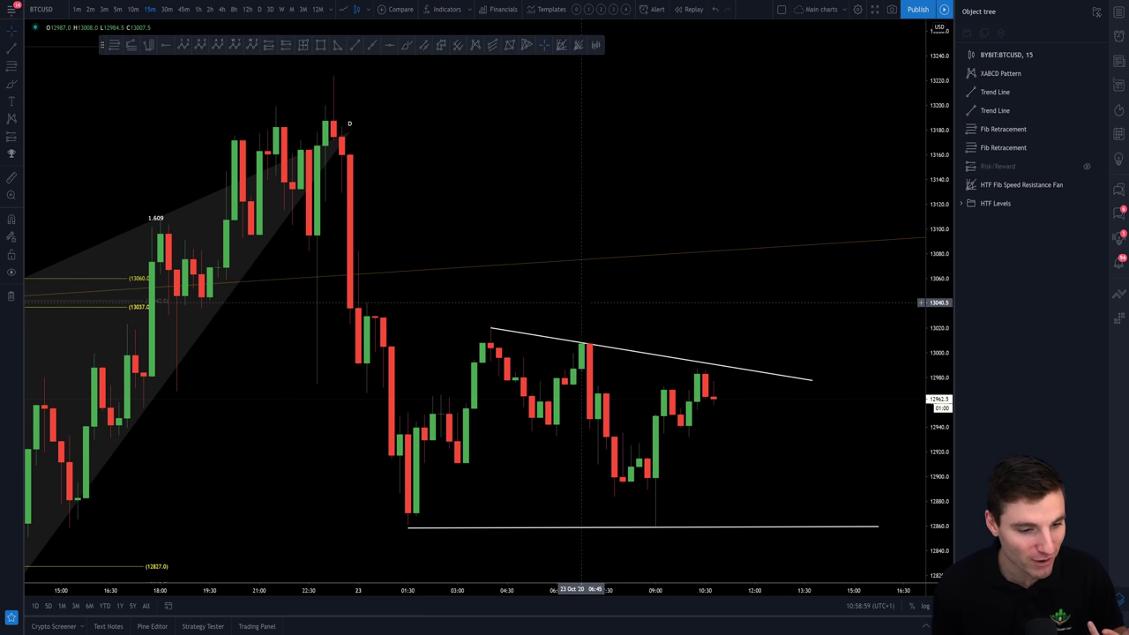
pyautogui.scroll(3, 490, 340)
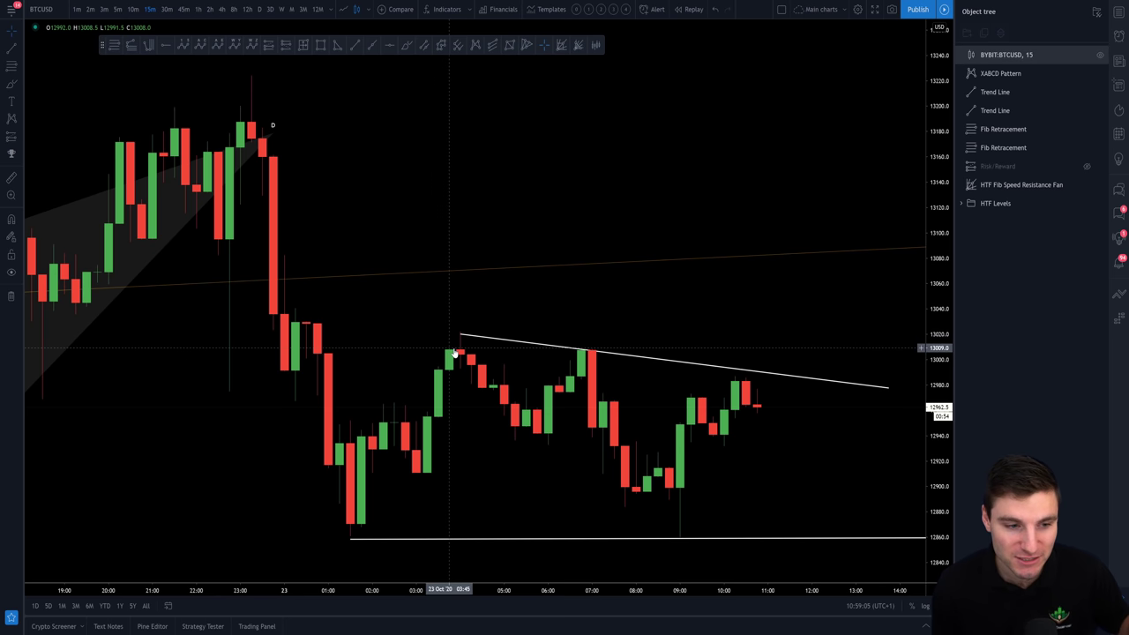
pyautogui.scroll(4, 459, 356)
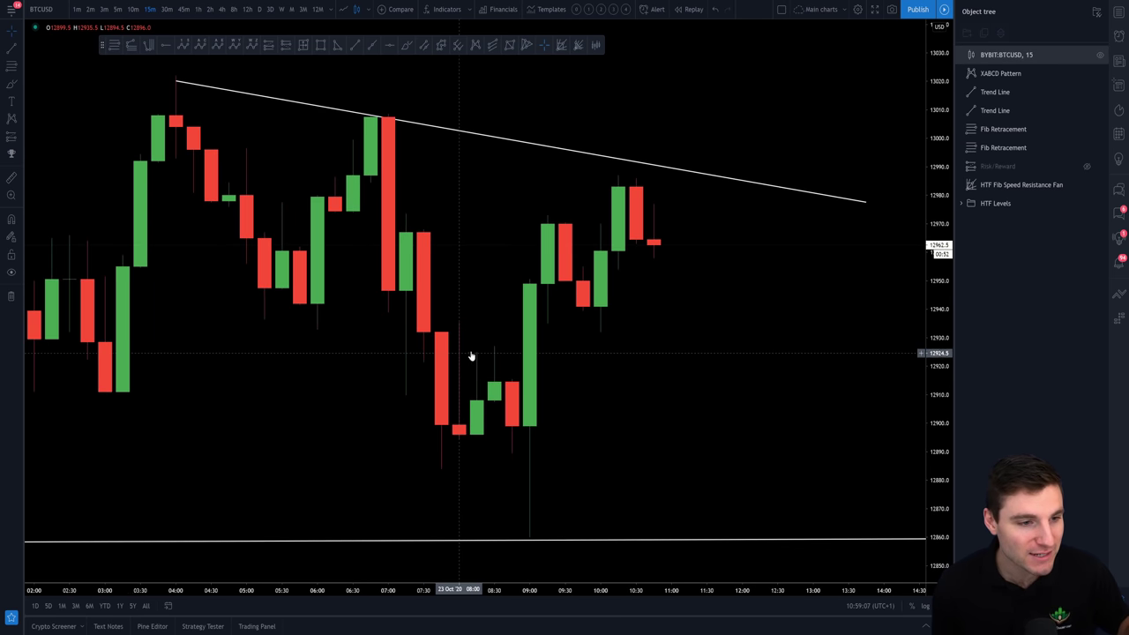
pyautogui.moveTo(534, 421); pyautogui.dragTo(667, 423)
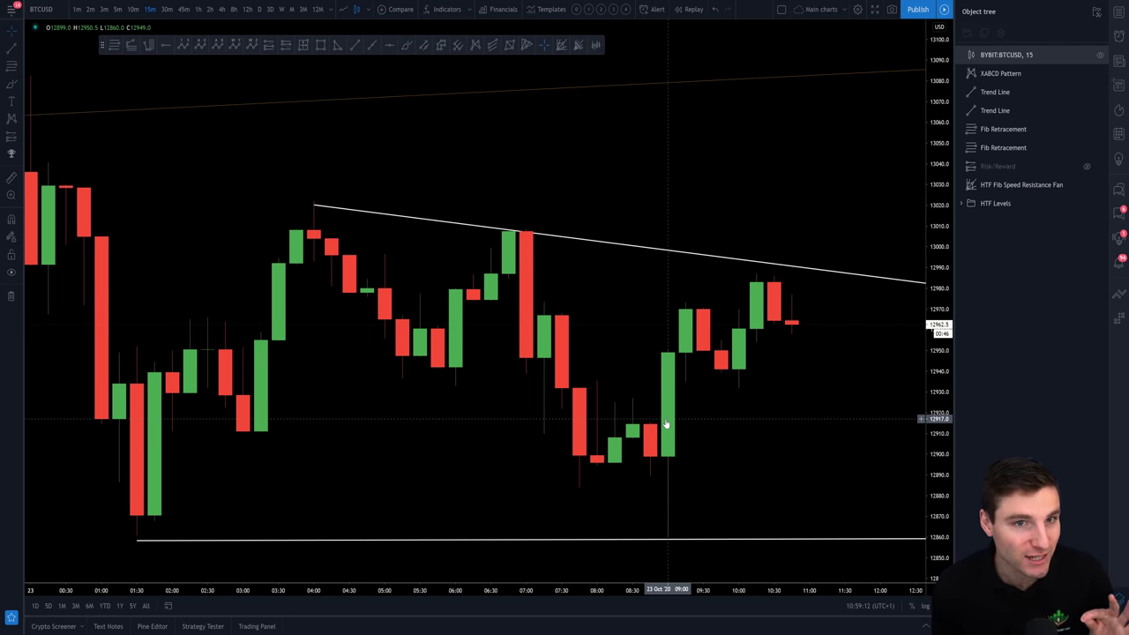
# Step: Check the bitcoin channel in Discord again, and examine the highs below the descending trend line and the whole harmonic pattern in TradingView
pyautogui.hotkey('ctrl', 'Tab')
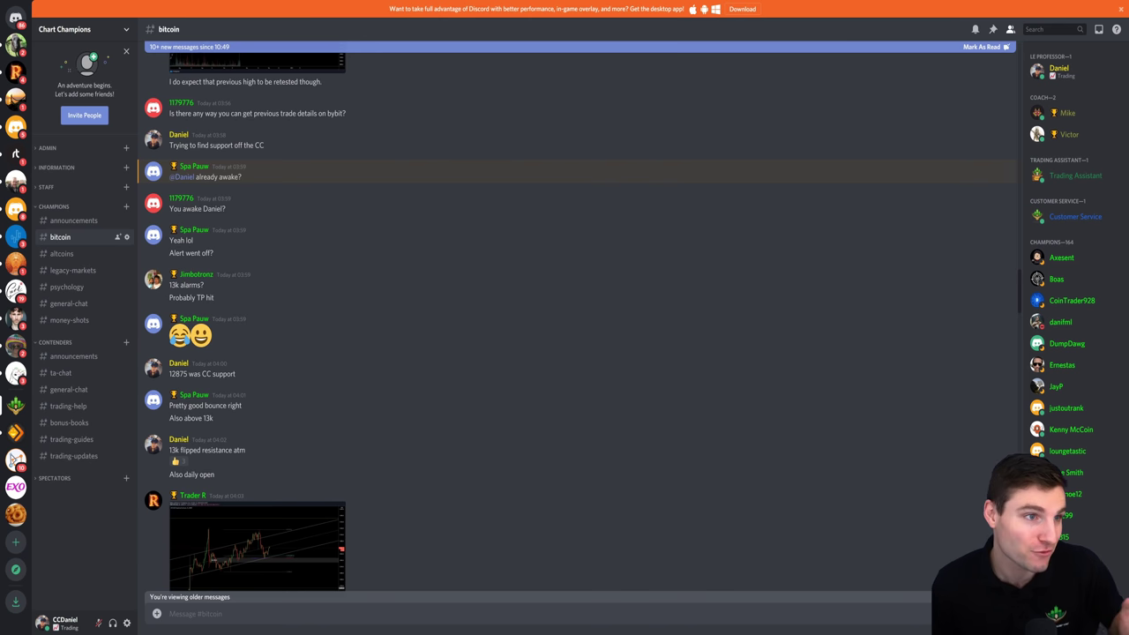
pyautogui.hotkey('ctrl', 'Tab')
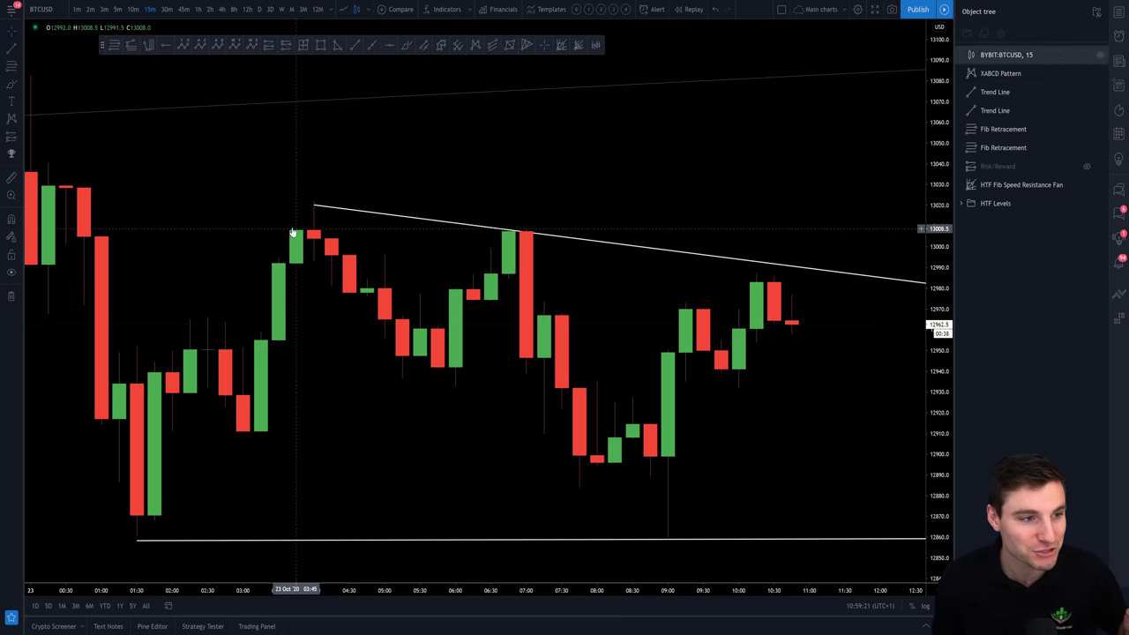
pyautogui.scroll(-1, 322, 220)
pyautogui.scroll(1, 375, 350)
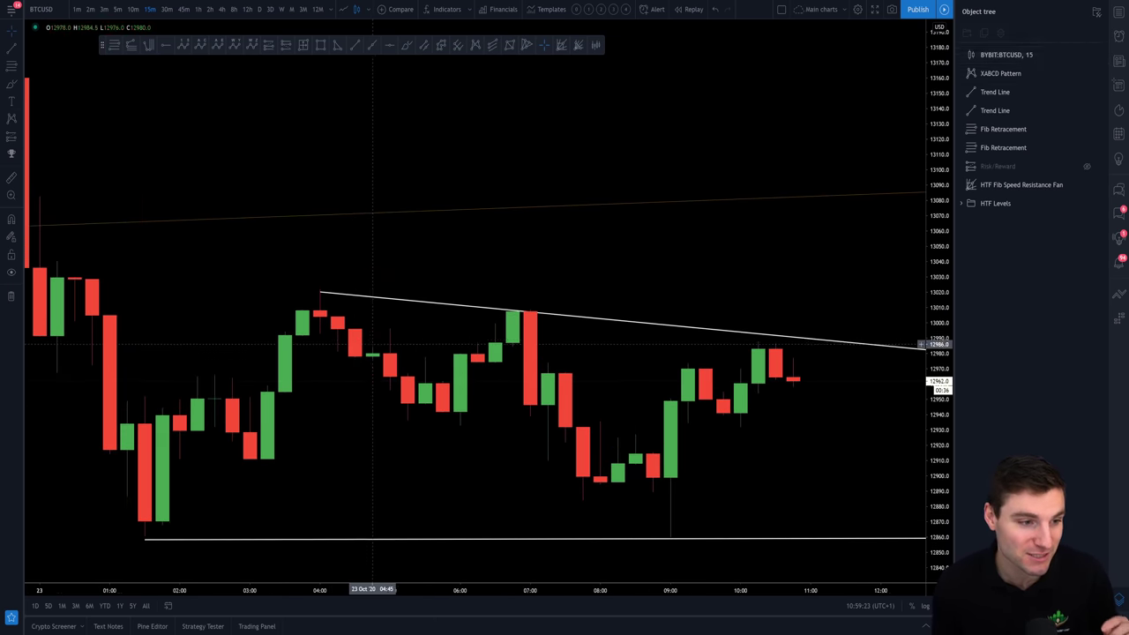
pyautogui.scroll(1, 272, 138)
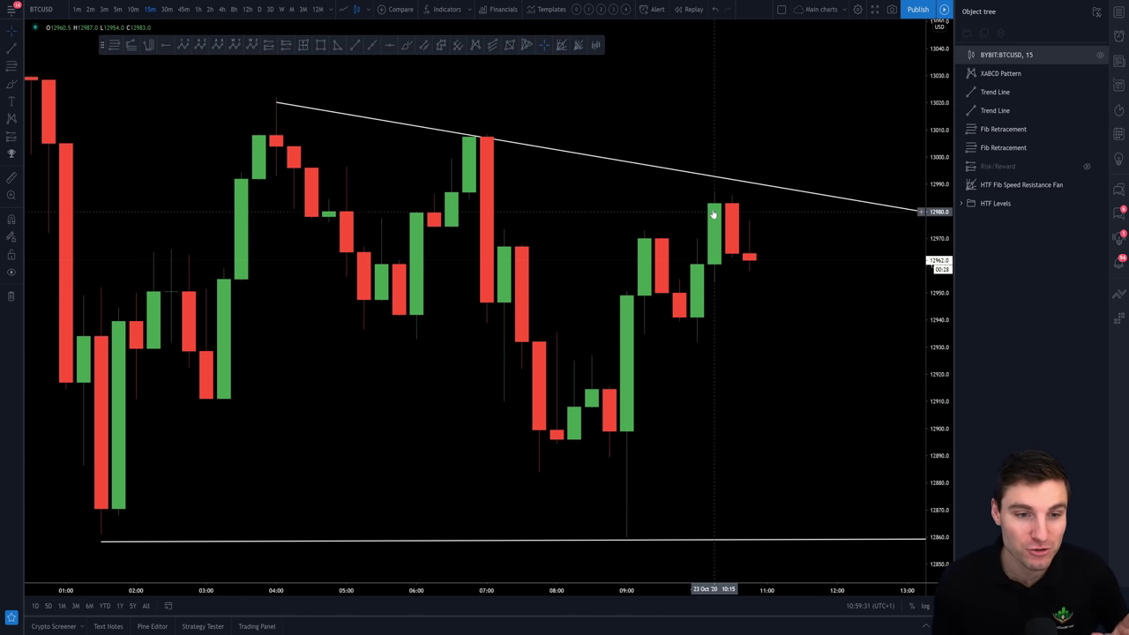
pyautogui.scroll(-5, 785, 316)
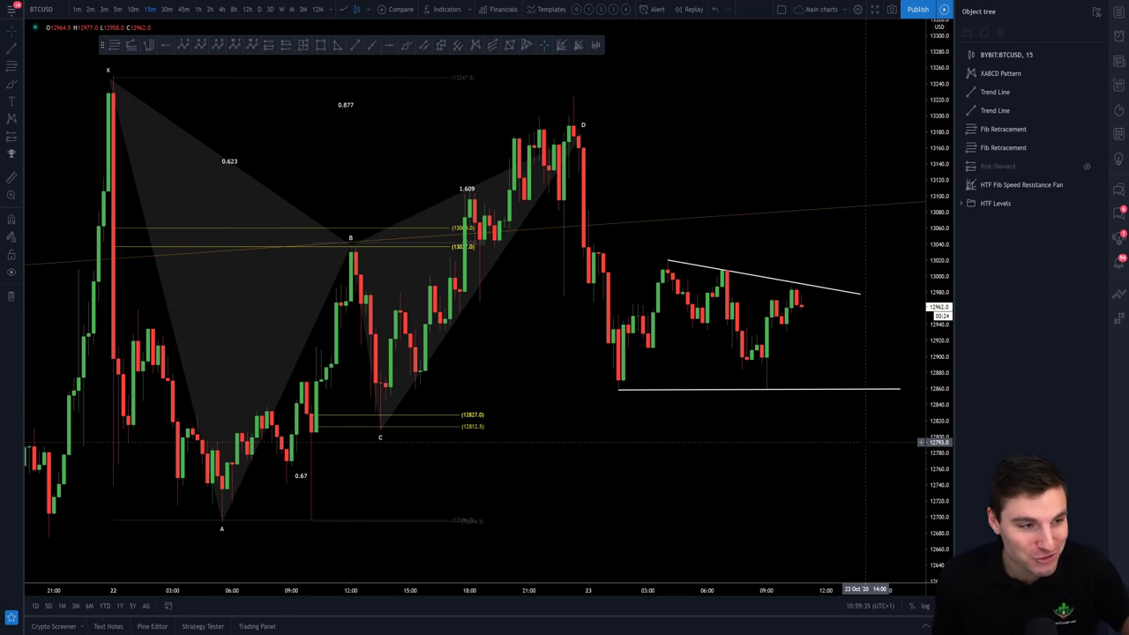
pyautogui.moveTo(861, 441); pyautogui.dragTo(849, 441)
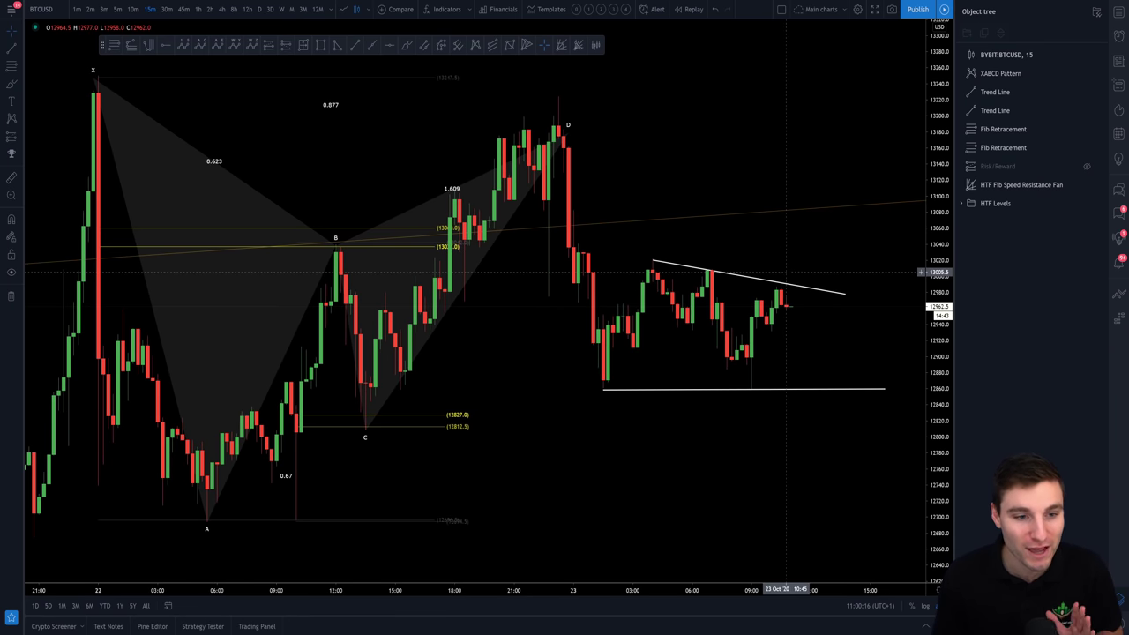
# Step: Set the BTCUSD chart interval to 10 minutes
pyautogui.scroll(5, 564, 353)
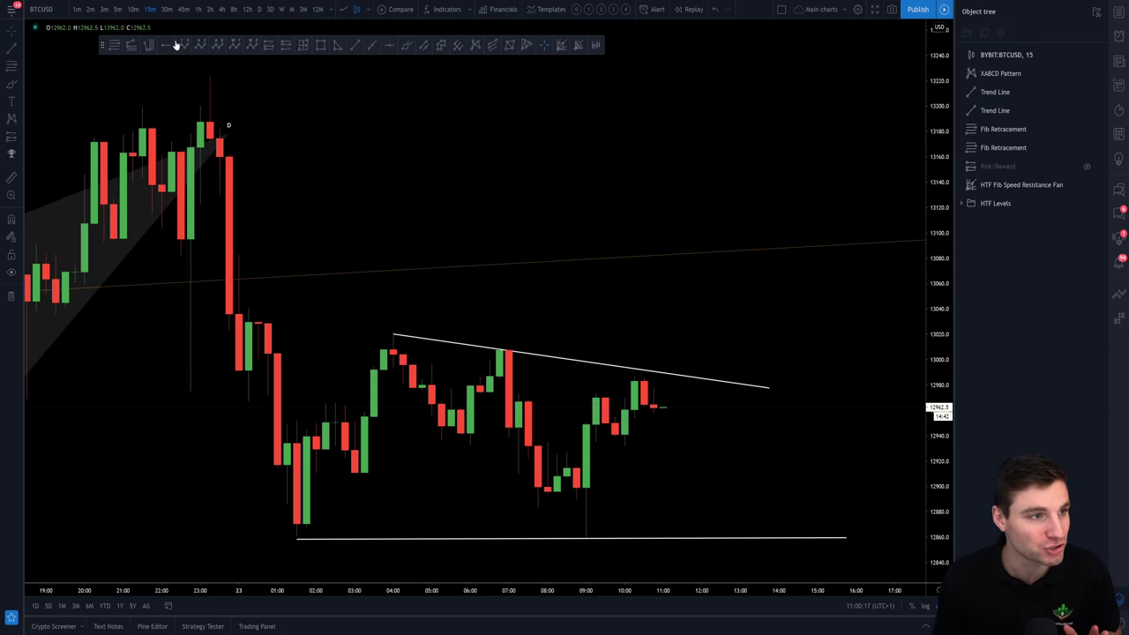
pyautogui.click(132, 9)
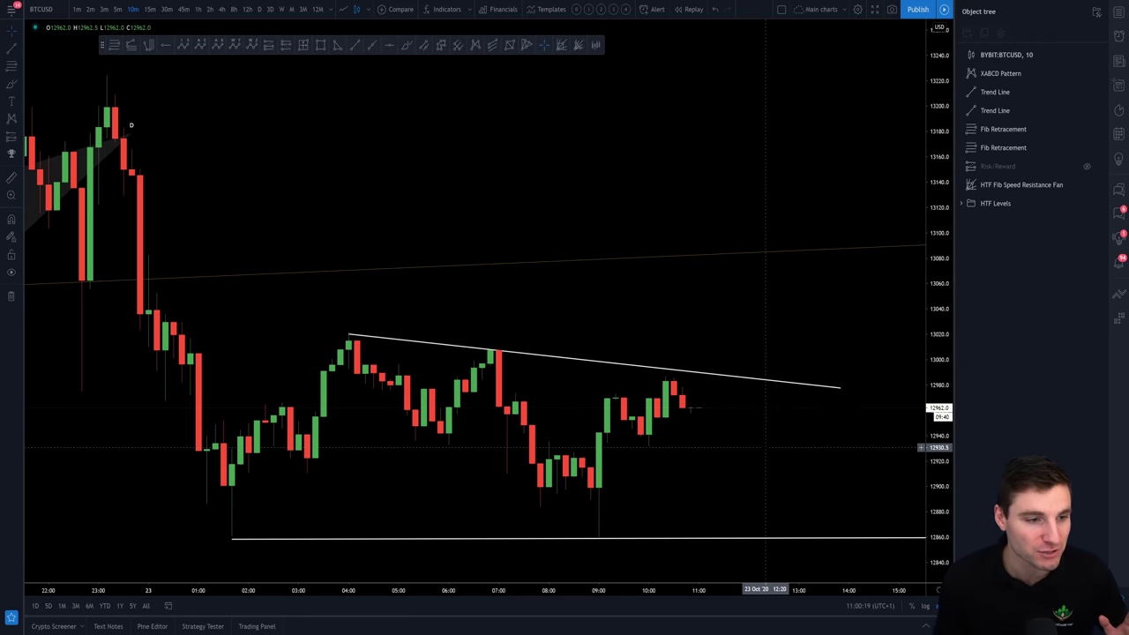
pyautogui.moveTo(766, 448); pyautogui.dragTo(600, 439)
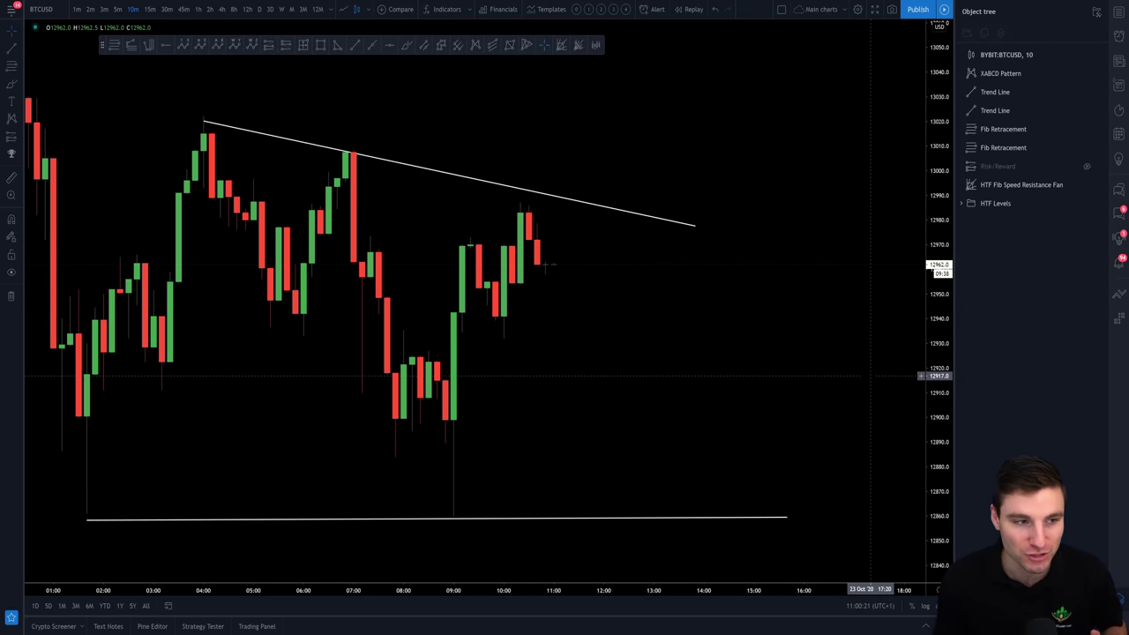
# Step: Draw a Date and Price Range from the 01:30 low at about 12862 to the 04:00 high at about 13020
pyautogui.scroll(-2, 872, 375)
pyautogui.moveTo(940, 329); pyautogui.dragTo(940, 343)
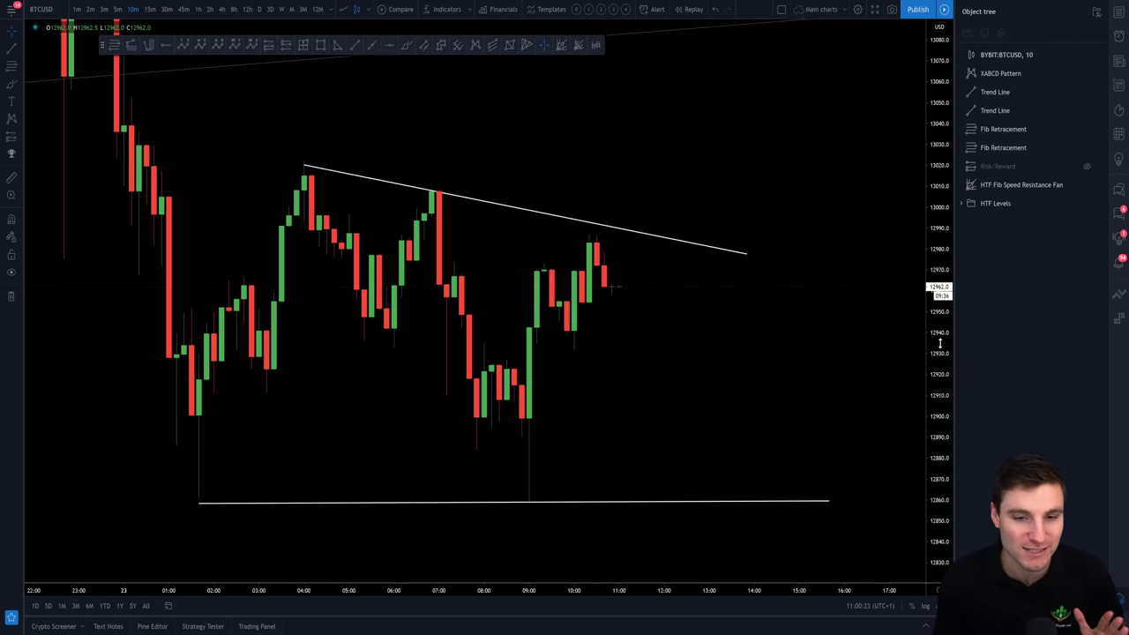
pyautogui.scroll(-3, 479, 353)
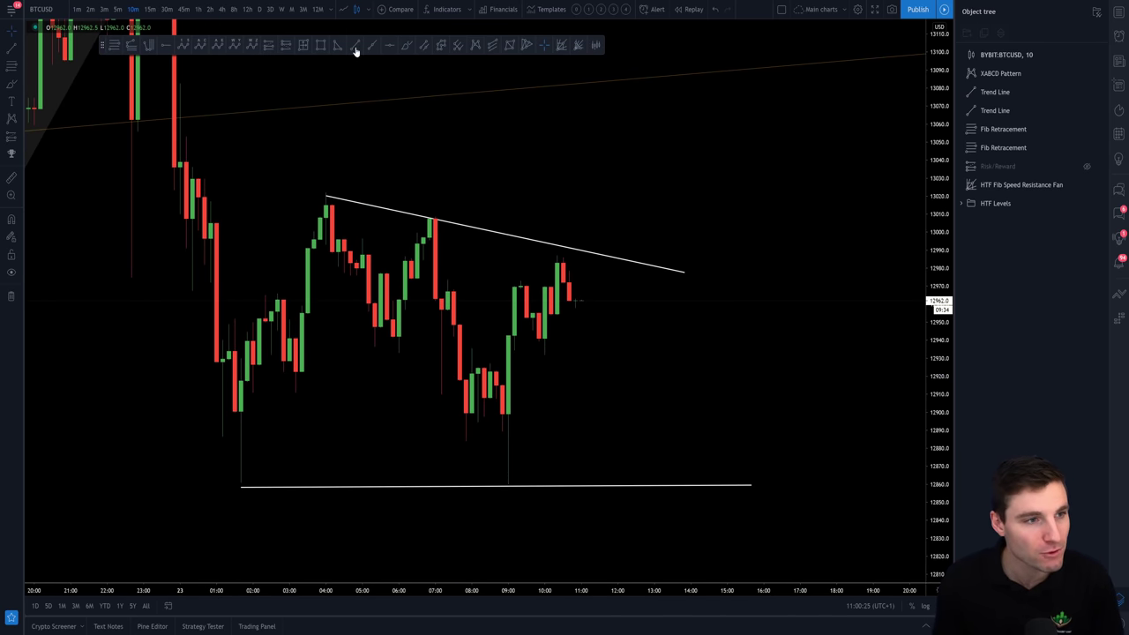
pyautogui.click(301, 46)
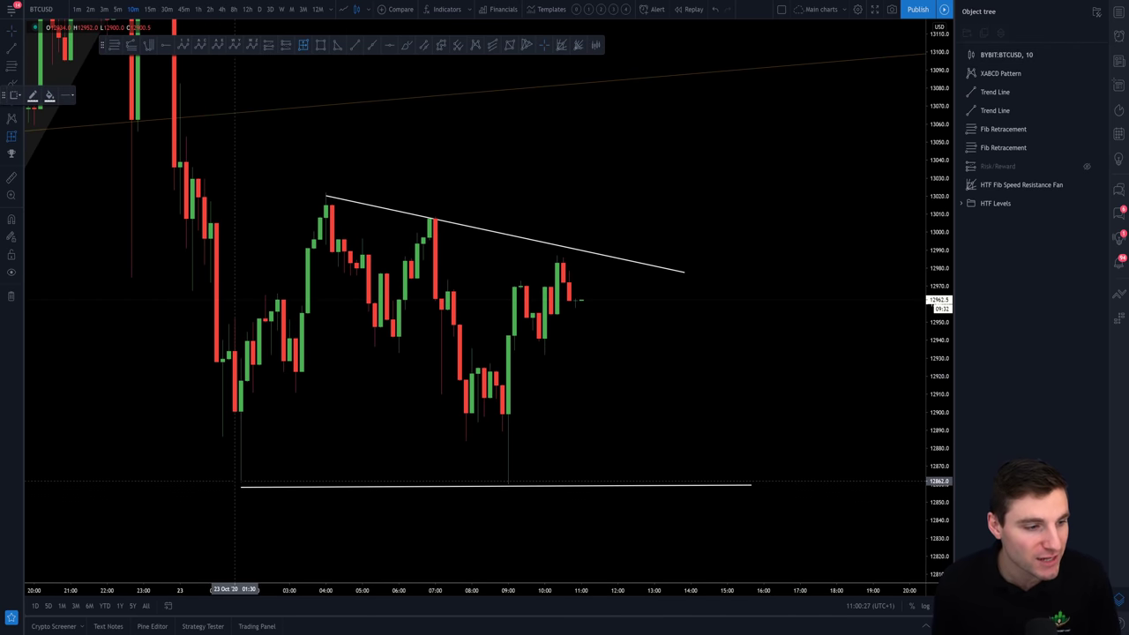
pyautogui.click(235, 481)
pyautogui.click(326, 198)
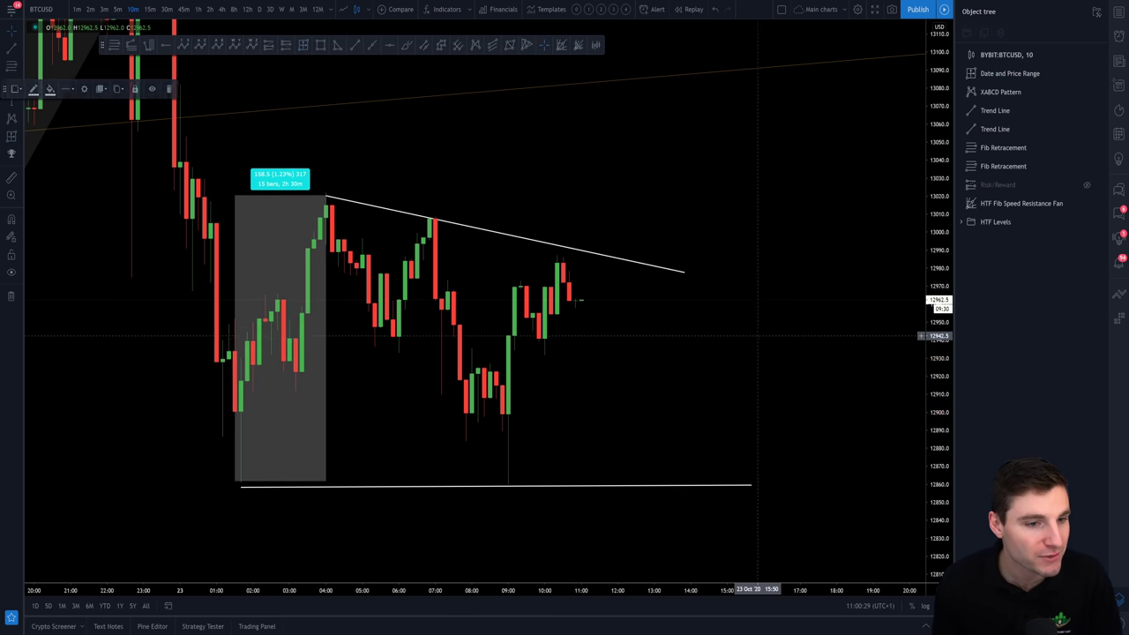
# Step: Place a copy of the range above the descending trend line as an upside projection reaching about 13145
pyautogui.hscroll(-2, 371, 327)
pyautogui.moveTo(343, 341)
pyautogui.keyDown('ctrl'); pyautogui.mouseDown()
pyautogui.moveTo(701, 141)
pyautogui.moveTo(733, 108)
pyautogui.moveTo(724, 114)
pyautogui.mouseUp(); pyautogui.keyUp('ctrl')
pyautogui.moveTo(811, 145); pyautogui.dragTo(863, 135)
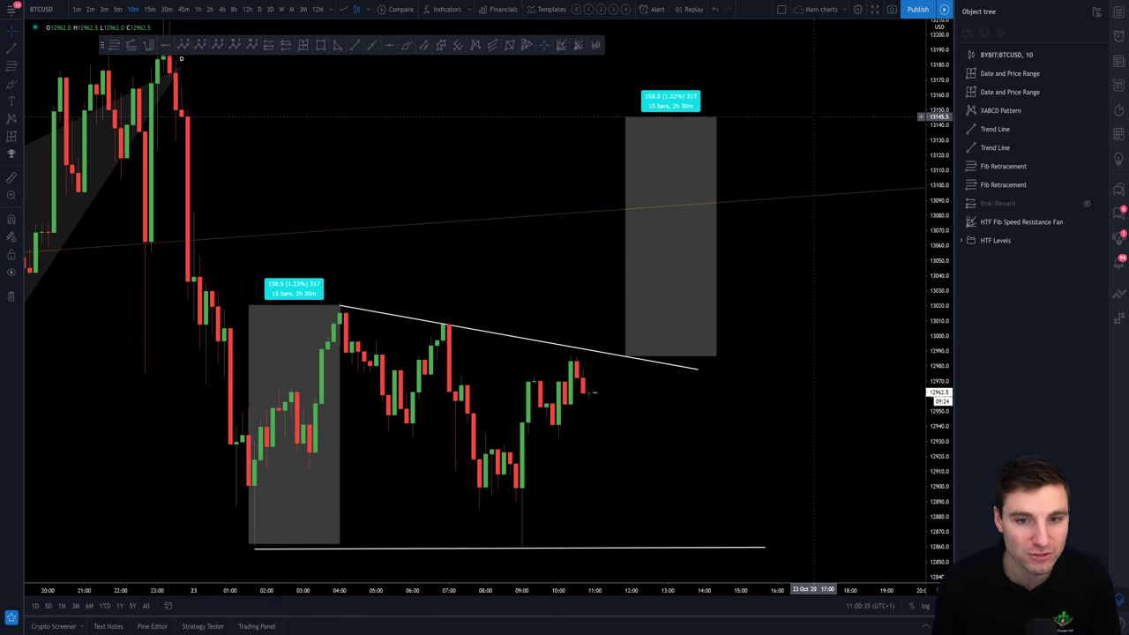
# Step: Place another copy of the range below the horizontal trend line as a downside projection reaching about 12700
pyautogui.scroll(-3, 865, 238)
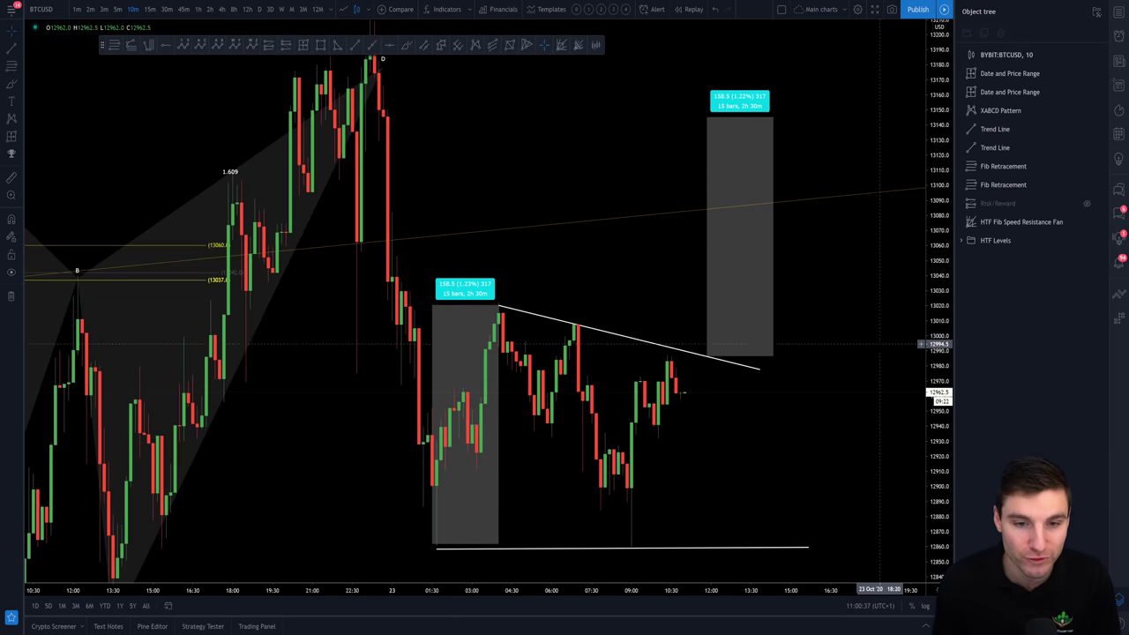
pyautogui.moveTo(893, 484); pyautogui.dragTo(826, 285)
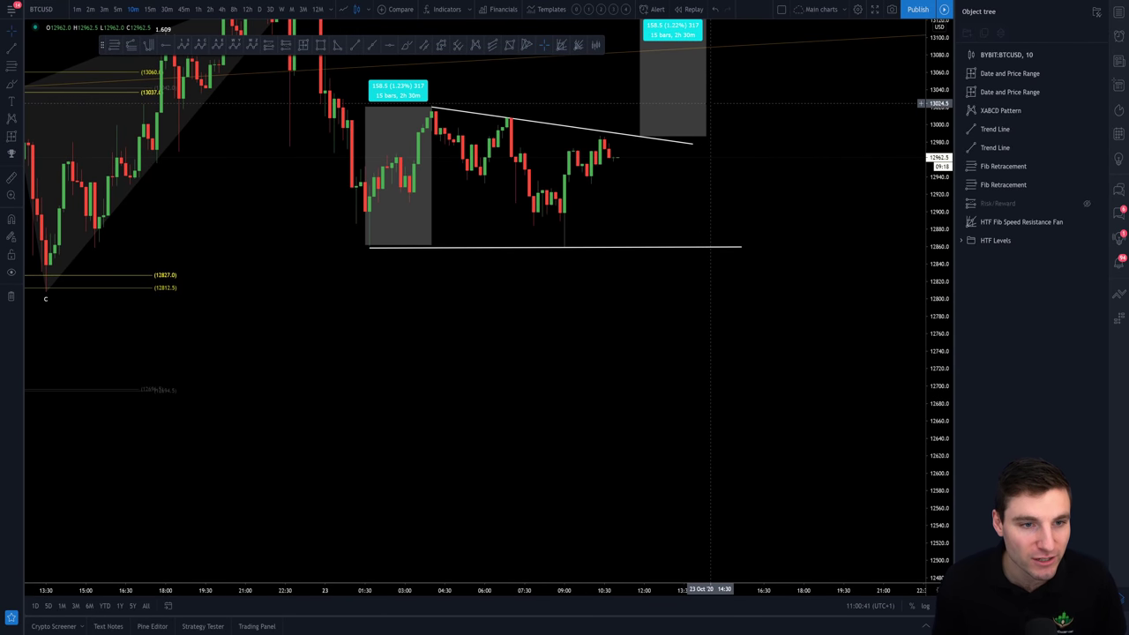
pyautogui.moveTo(704, 101)
pyautogui.mouseDown()
pyautogui.moveTo(720, 376)
pyautogui.moveTo(708, 342)
pyautogui.moveTo(712, 360)
pyautogui.mouseUp()
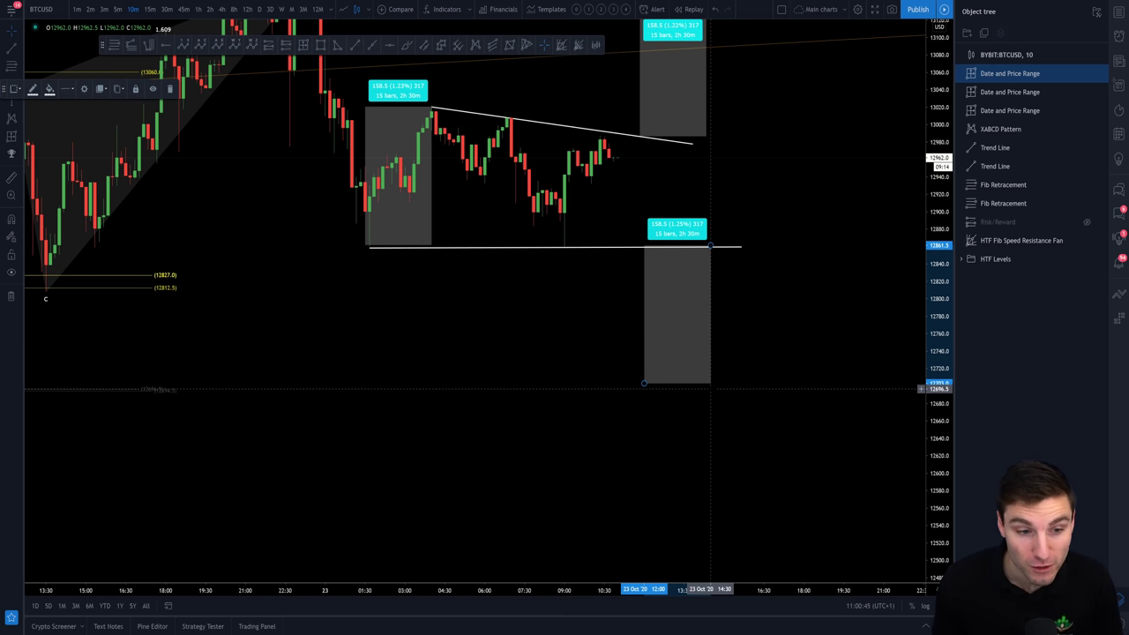
# Step: Delete the upside and downside projection copies, keeping the original Date and Price Range
pyautogui.moveTo(813, 294); pyautogui.dragTo(812, 411)
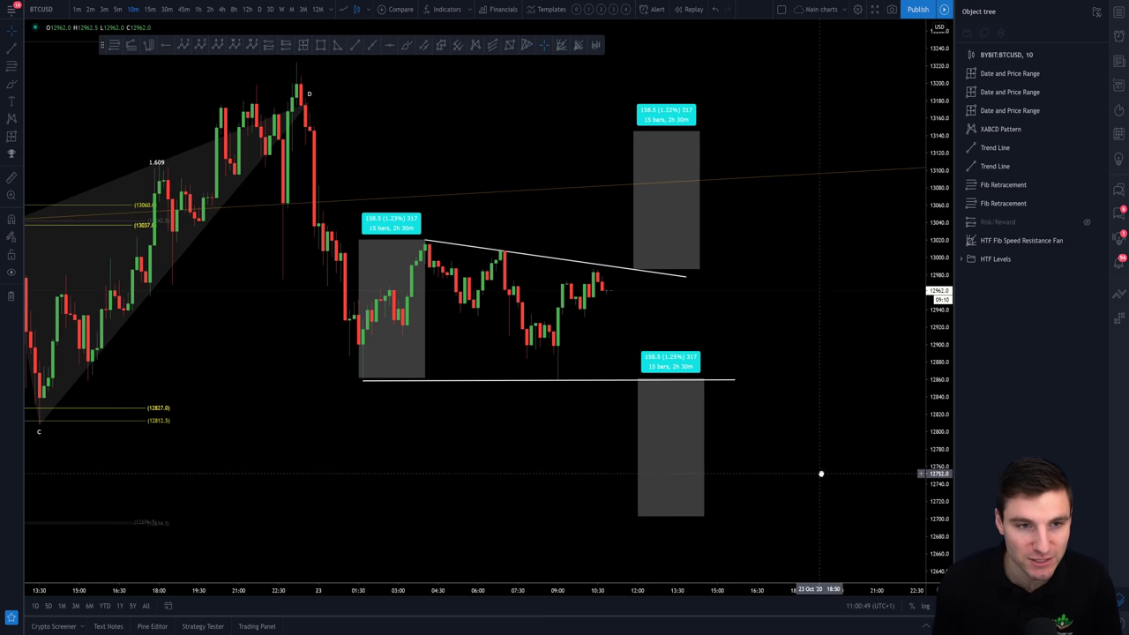
pyautogui.click(666, 137)
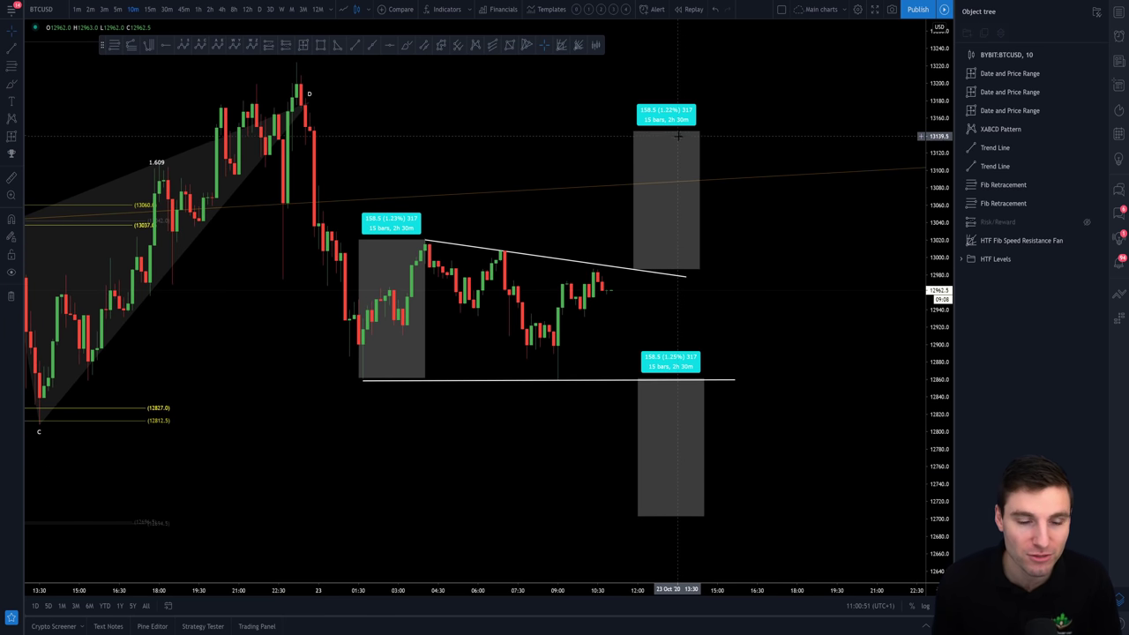
pyautogui.click(675, 133)
pyautogui.press('Delete')
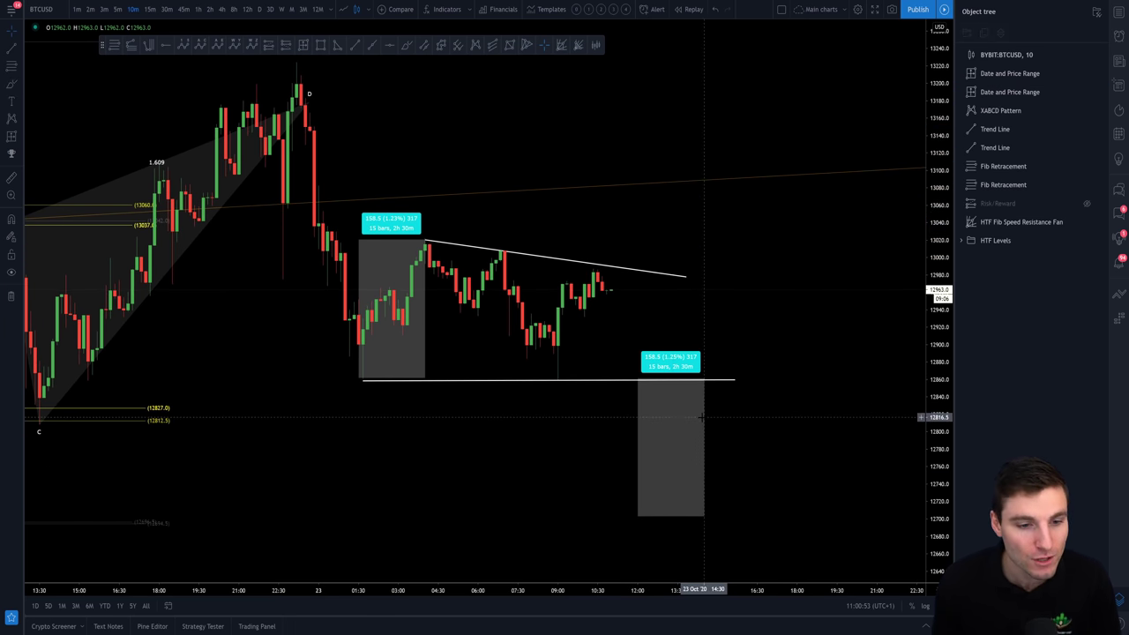
pyautogui.click(704, 421)
pyautogui.press('Delete')
# Step: Sketch a Brush path rising from the latest candle to about 13030, falling to about 12870 and climbing to about 13020, and delete it
pyautogui.scroll(2, 813, 479)
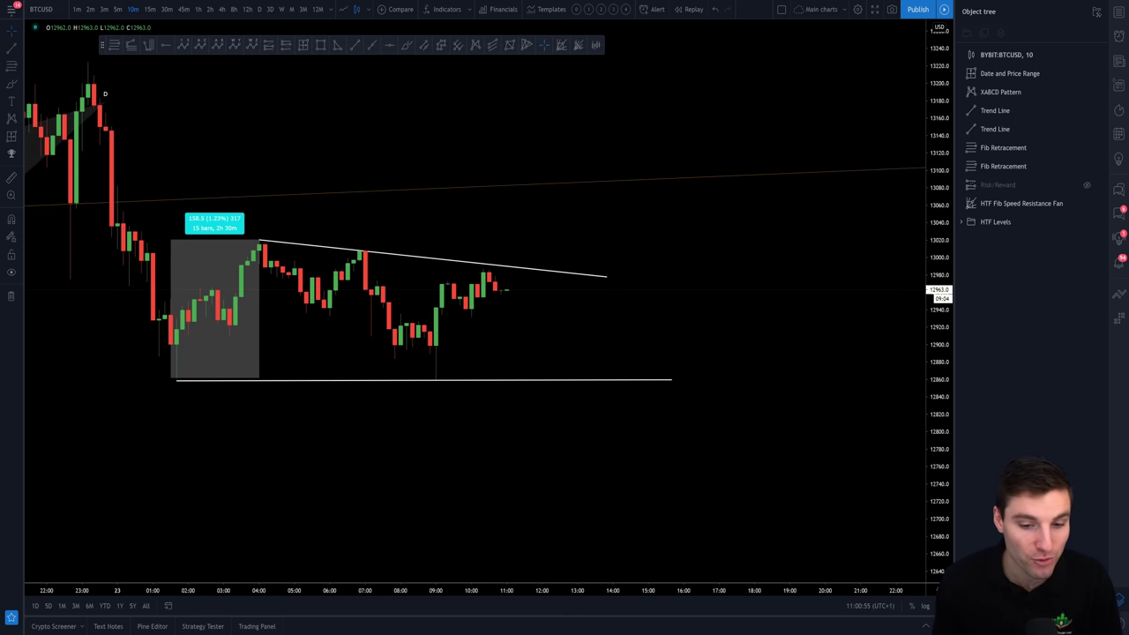
pyautogui.hscroll(5, 812, 479)
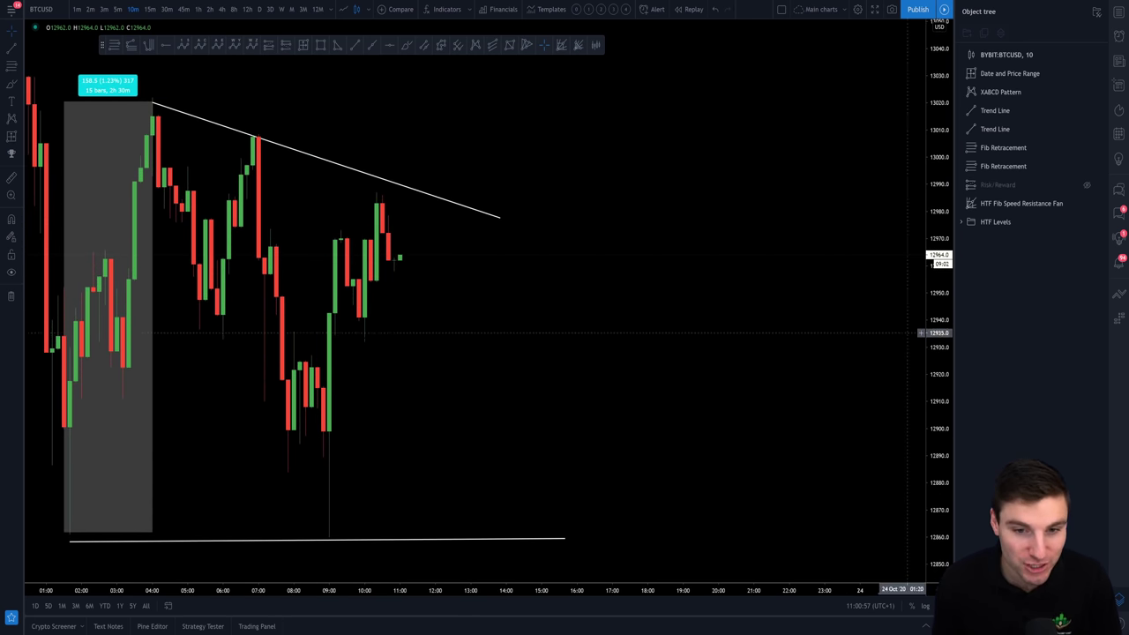
pyautogui.hscroll(-5, 759, 373)
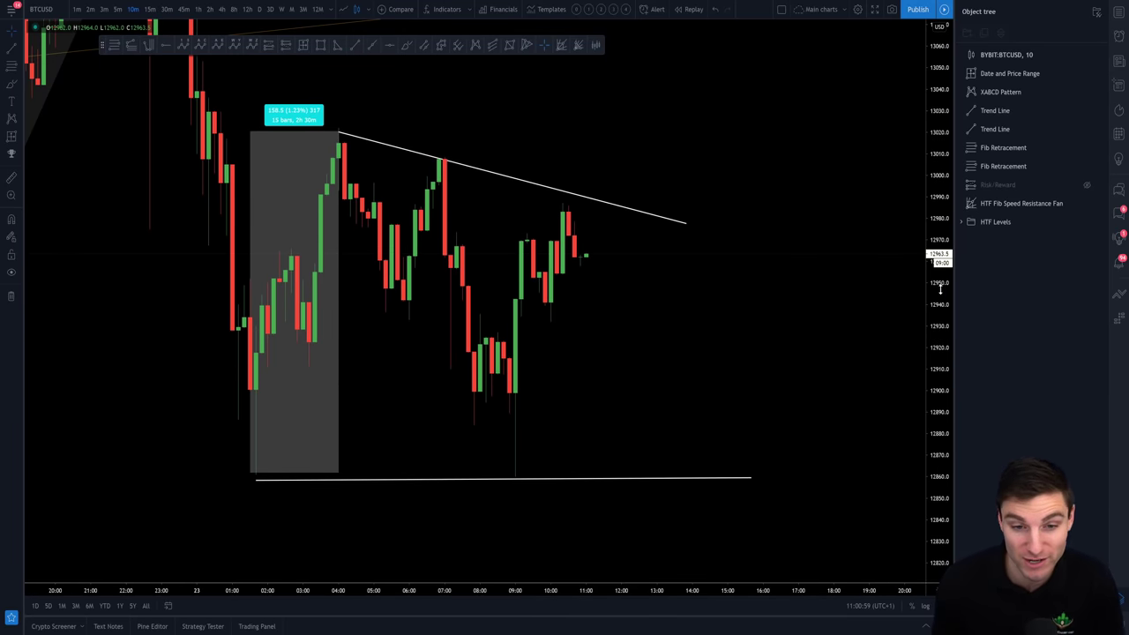
pyautogui.hscroll(3, 454, 56)
pyautogui.click(405, 44)
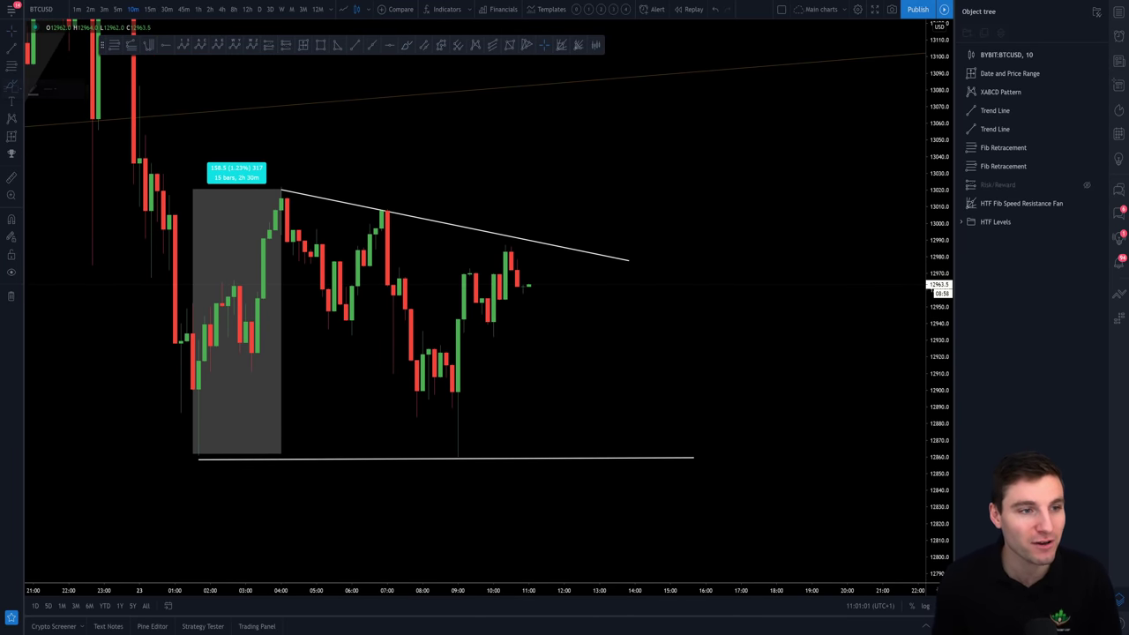
pyautogui.moveTo(527, 284)
pyautogui.mouseDown()
pyautogui.moveTo(570, 180)
pyautogui.moveTo(605, 225)
pyautogui.moveTo(651, 433)
pyautogui.moveTo(753, 316)
pyautogui.moveTo(811, 186)
pyautogui.mouseUp()
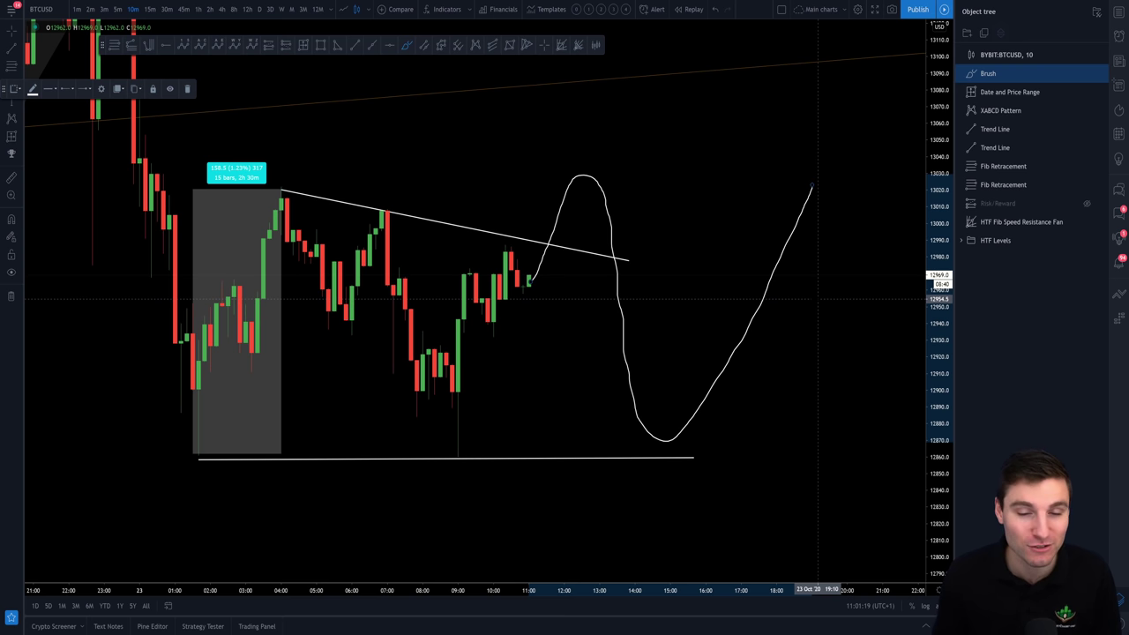
pyautogui.press('Delete')
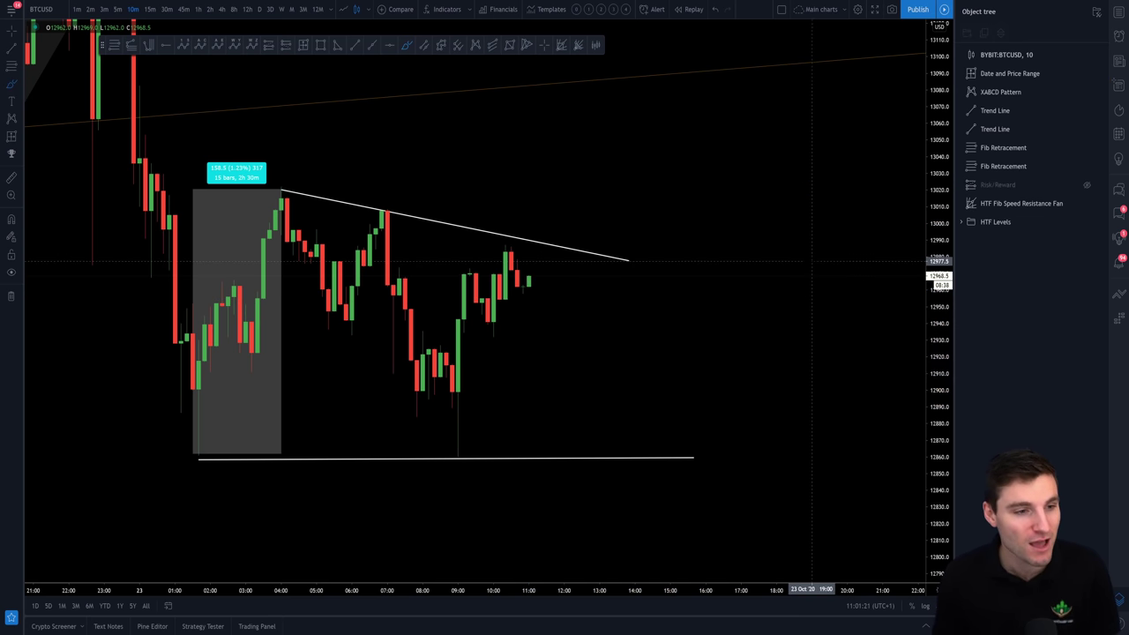
# Step: Compare the measured range with the earlier harmonic pattern, and switch back to the bitcoin channel in Discord
pyautogui.moveTo(746, 304)
pyautogui.mouseDown()
pyautogui.moveTo(779, 332)
pyautogui.moveTo(812, 333)
pyautogui.mouseUp()
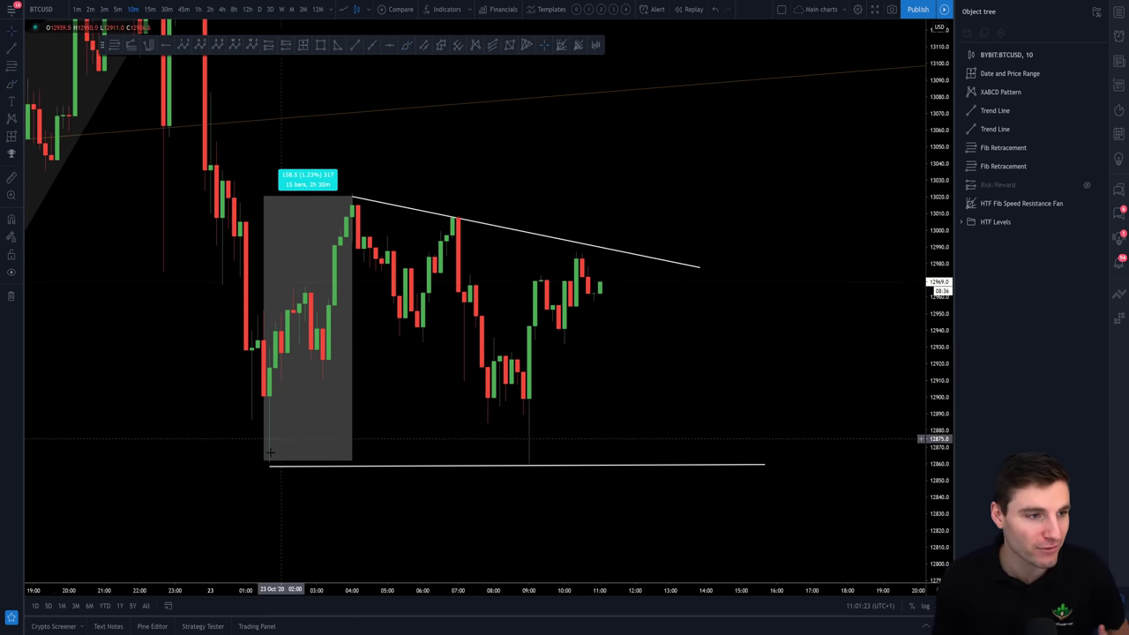
pyautogui.scroll(-4, 917, 353)
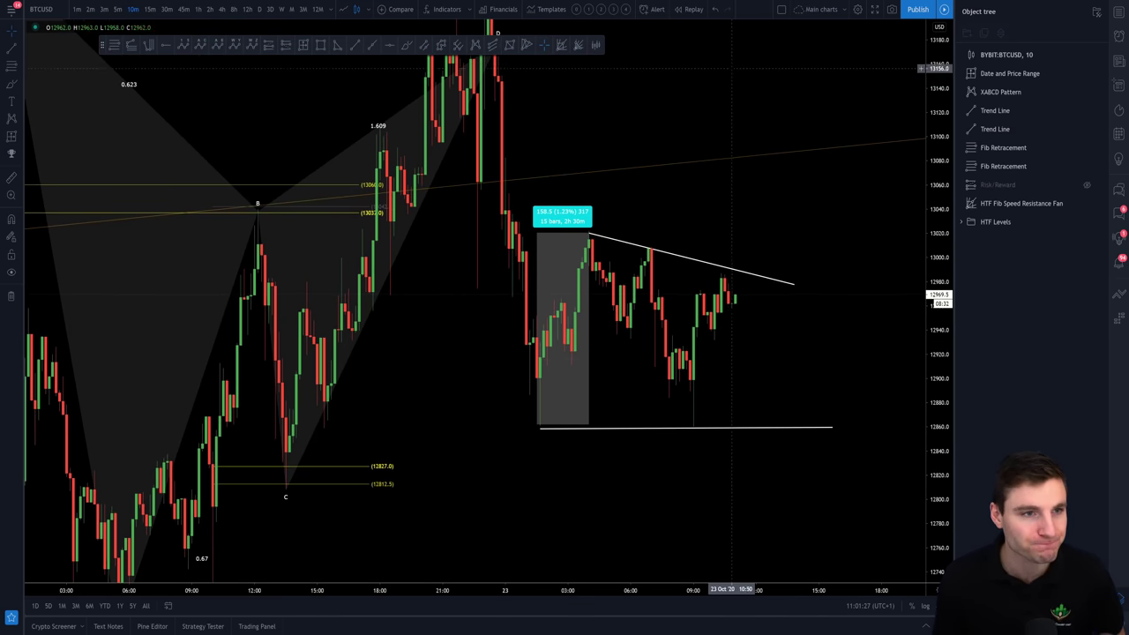
pyautogui.press('super+Tab')
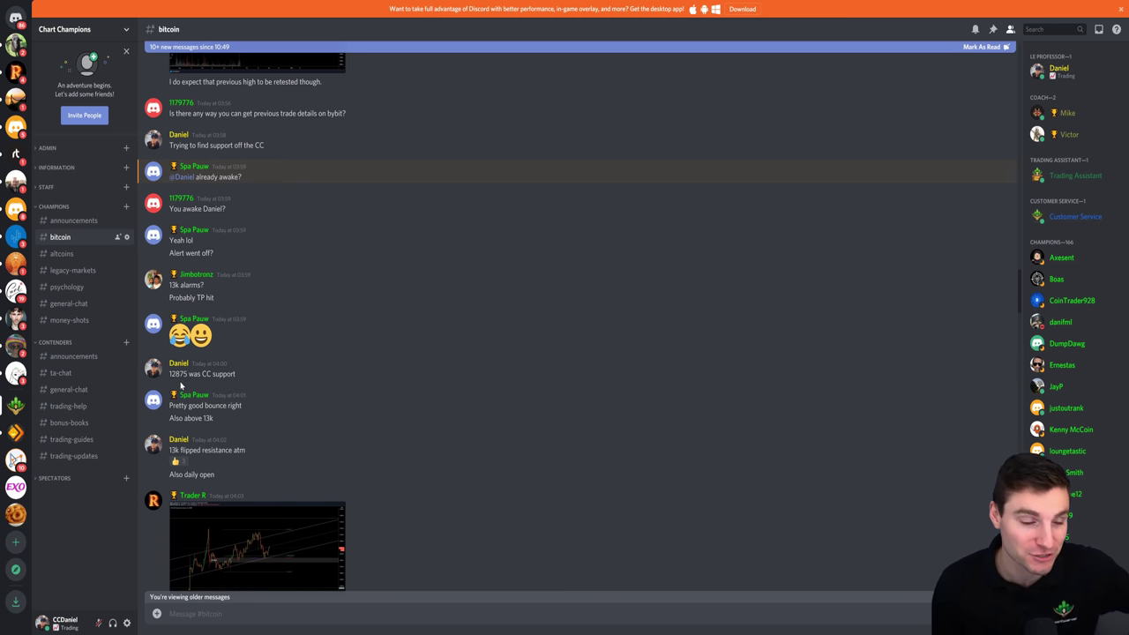
# Step: Switch to TradingView and examine the current range between the two trend lines against the full XABCD pattern on the 10-minute BTCUSD chart
pyautogui.hotkey('alt', 'Tab')
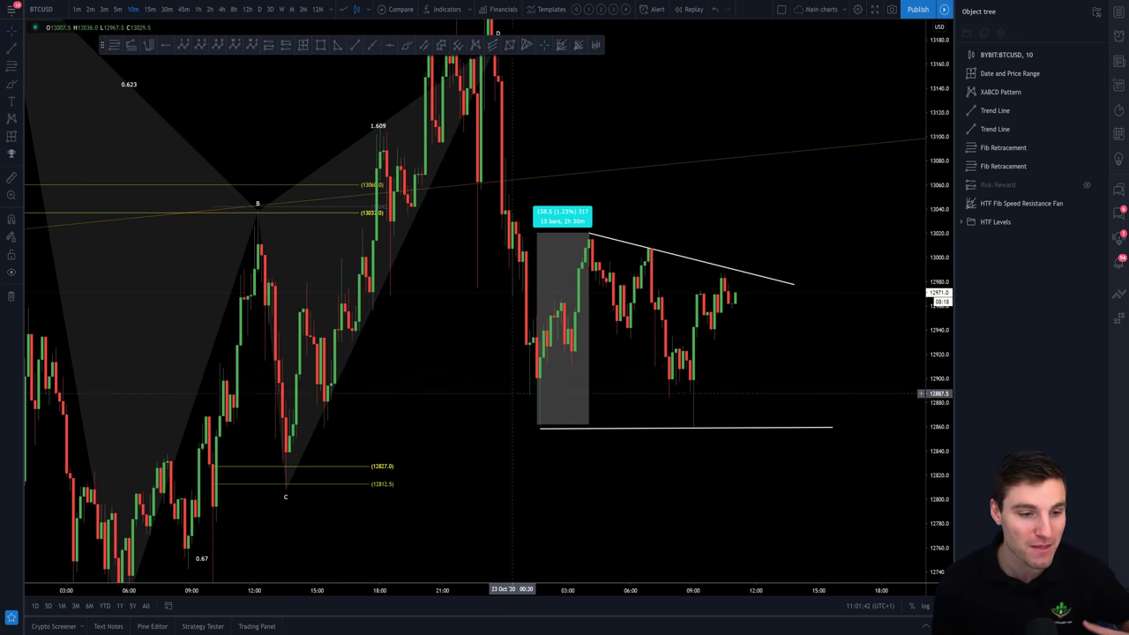
pyautogui.scroll(2, 679, 436)
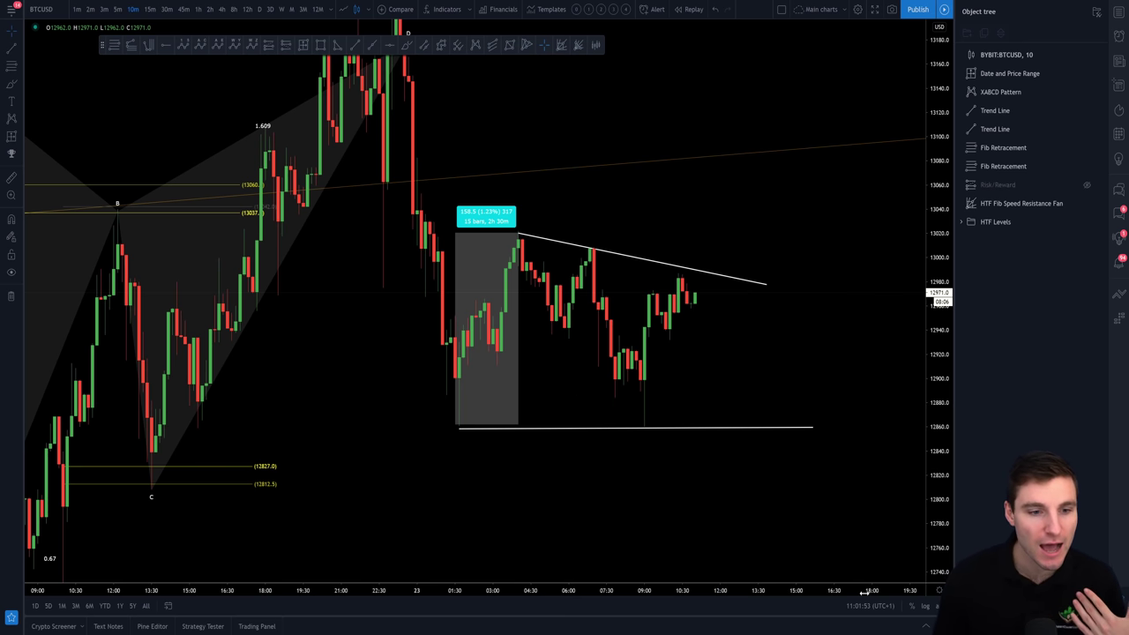
pyautogui.scroll(-5, 796, 484)
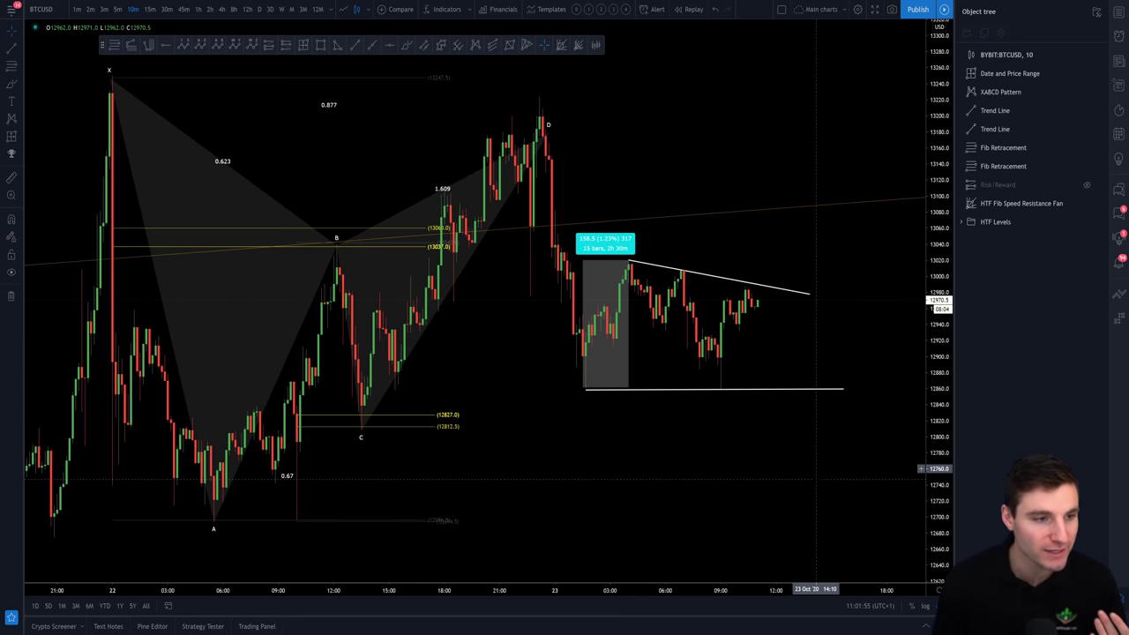
pyautogui.scroll(-3, 797, 485)
pyautogui.scroll(3, 732, 485)
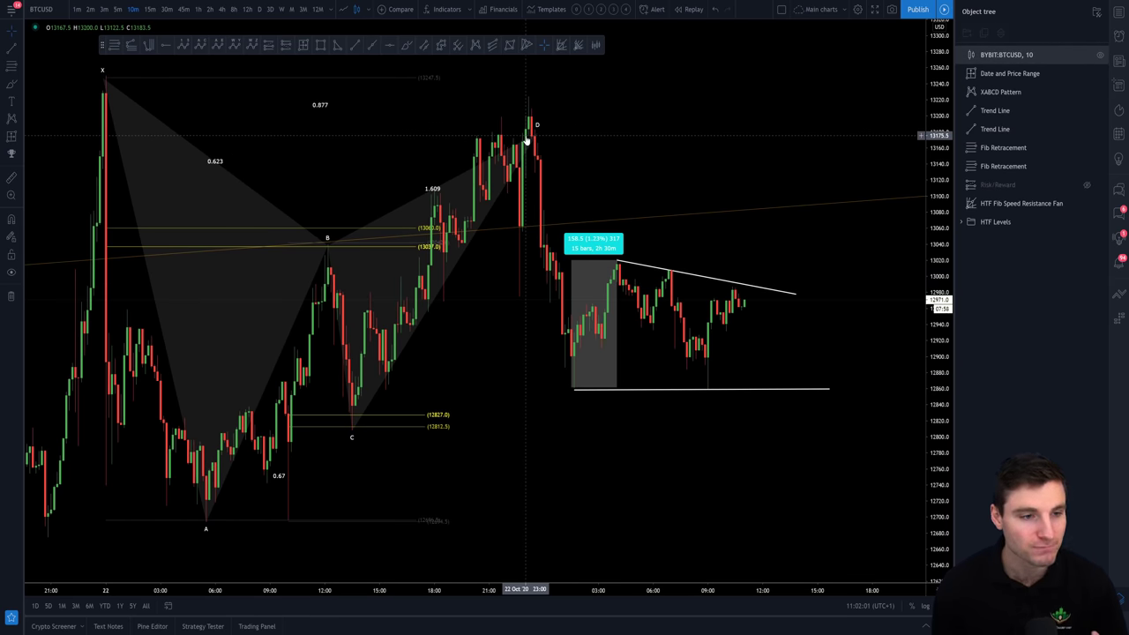
pyautogui.scroll(1, 637, 231)
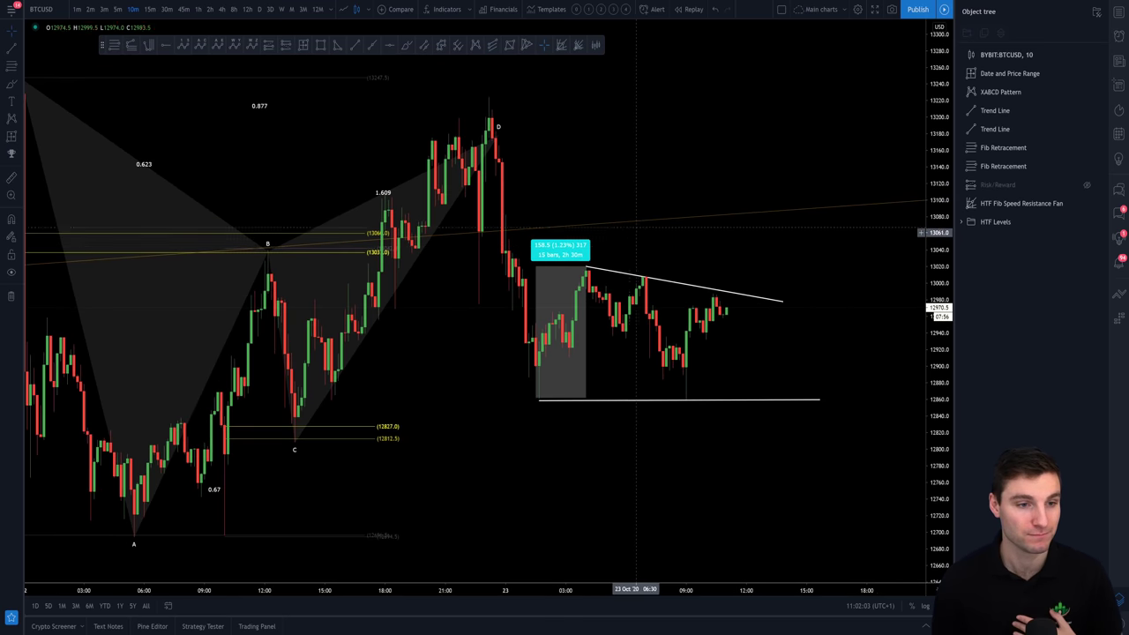
pyautogui.scroll(4, 637, 231)
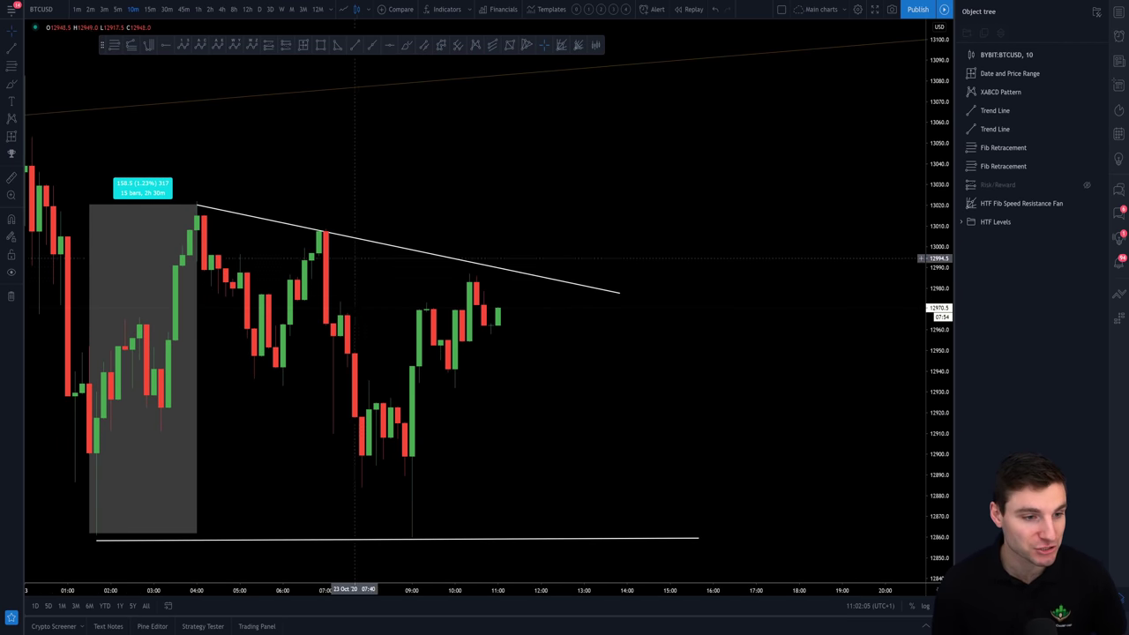
pyautogui.scroll(-5, 869, 372)
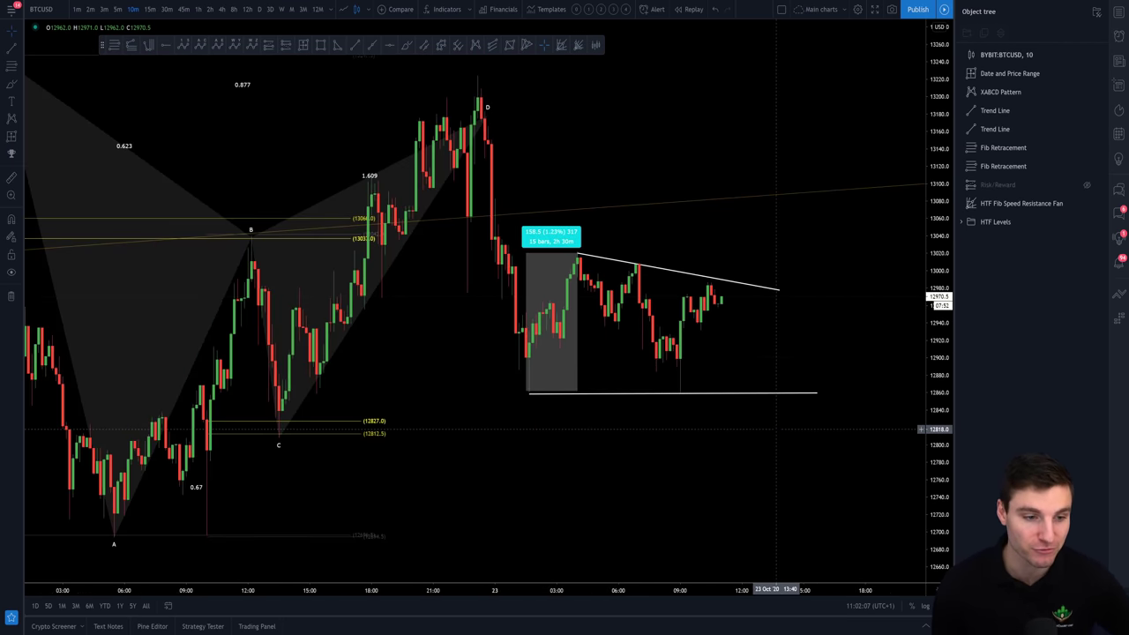
pyautogui.scroll(-2, 776, 429)
pyautogui.scroll(2, 732, 429)
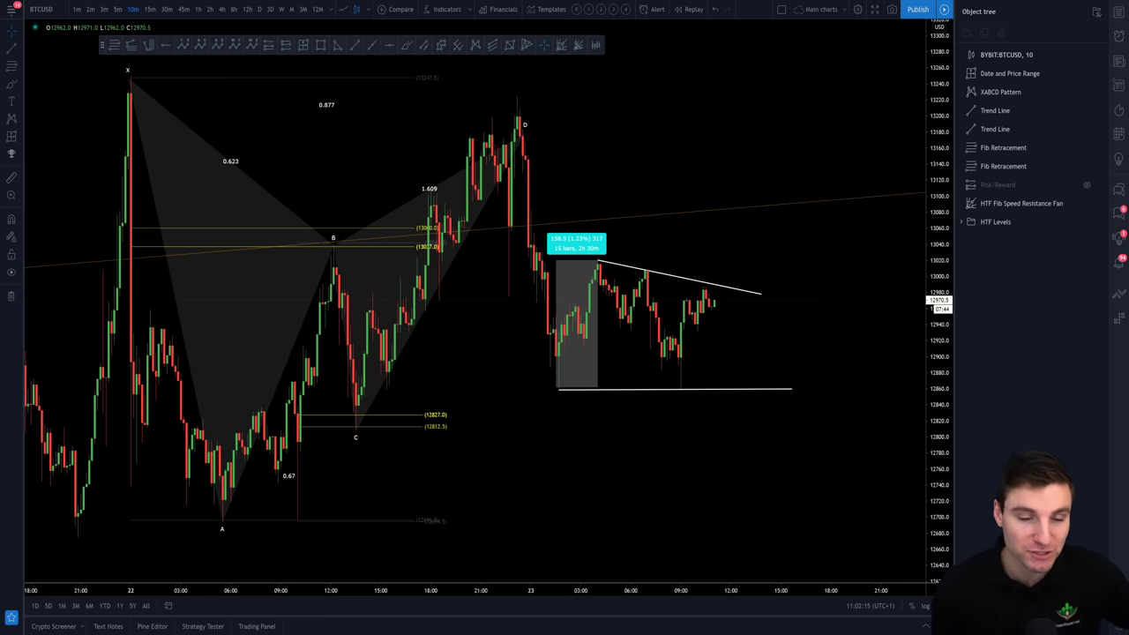
# Step: Switch to the YouTube video "Next best BTC trade + GIVEAWAY" and read the viewer comments guessing the harmonic pattern's name
pyautogui.hotkey('alt', 'Tab')
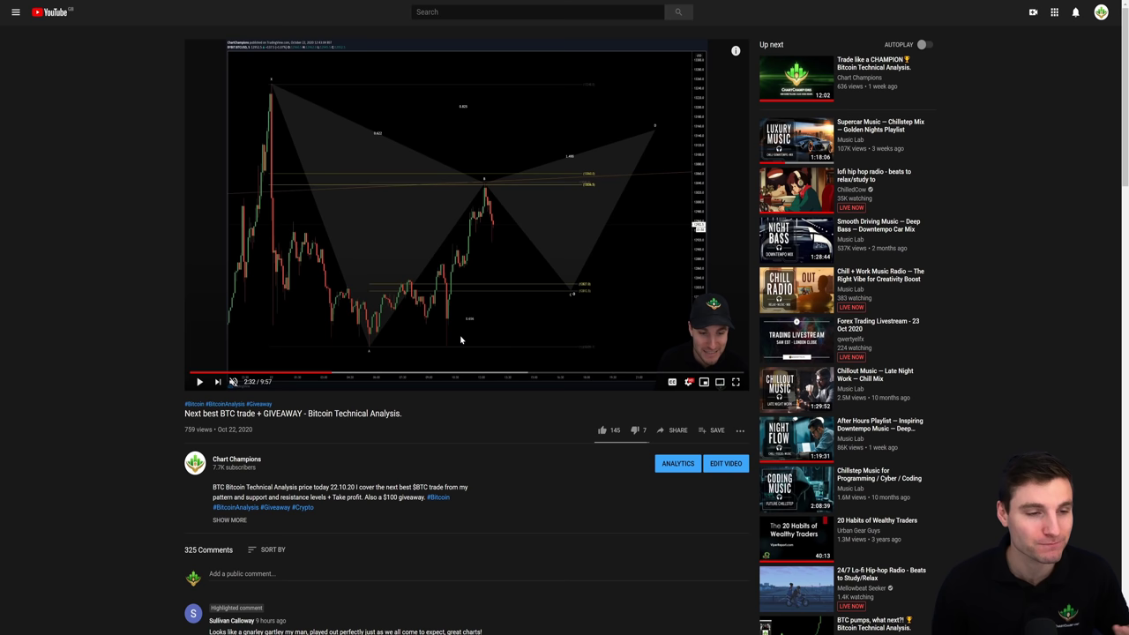
pyautogui.scroll(-2, 173, 270)
pyautogui.scroll(-2, 173, 273)
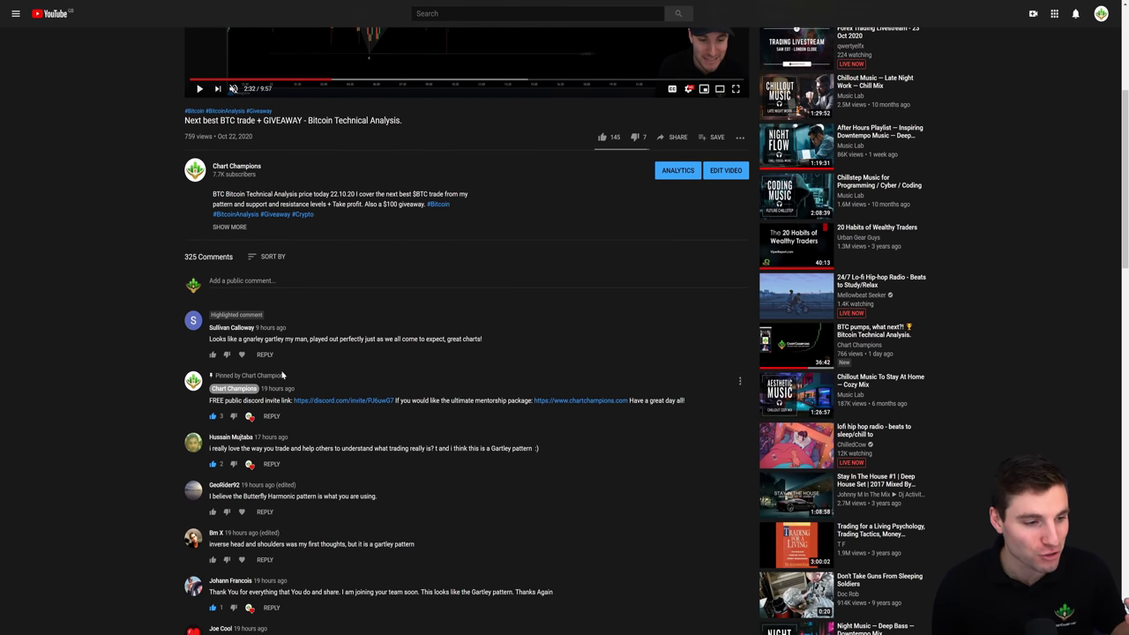
pyautogui.scroll(-2, 285, 365)
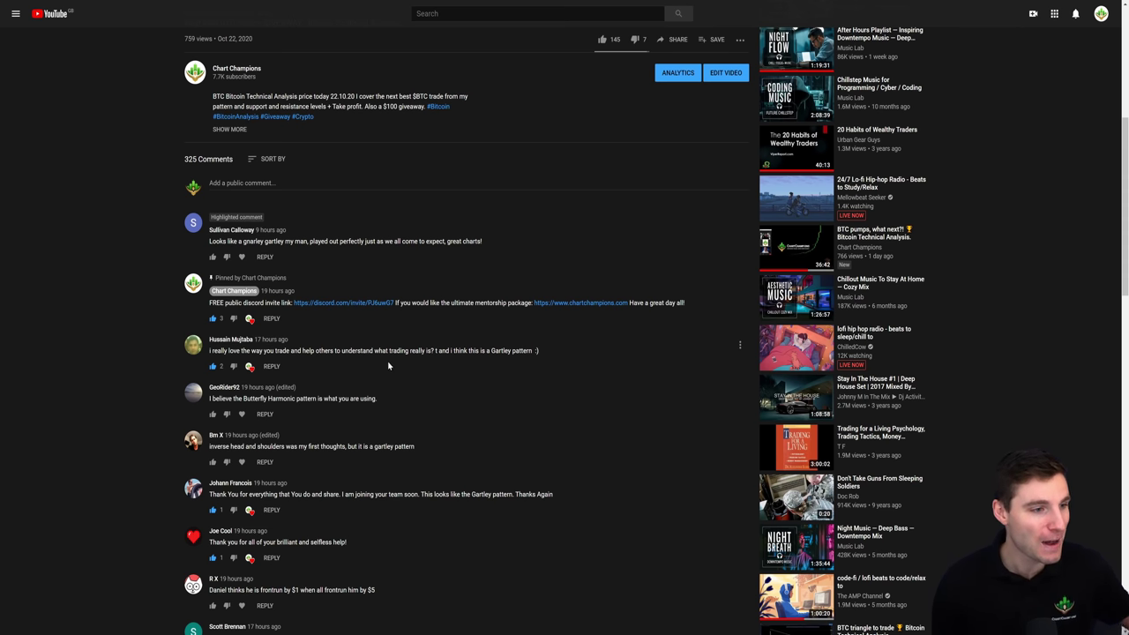
pyautogui.scroll(-1, 491, 358)
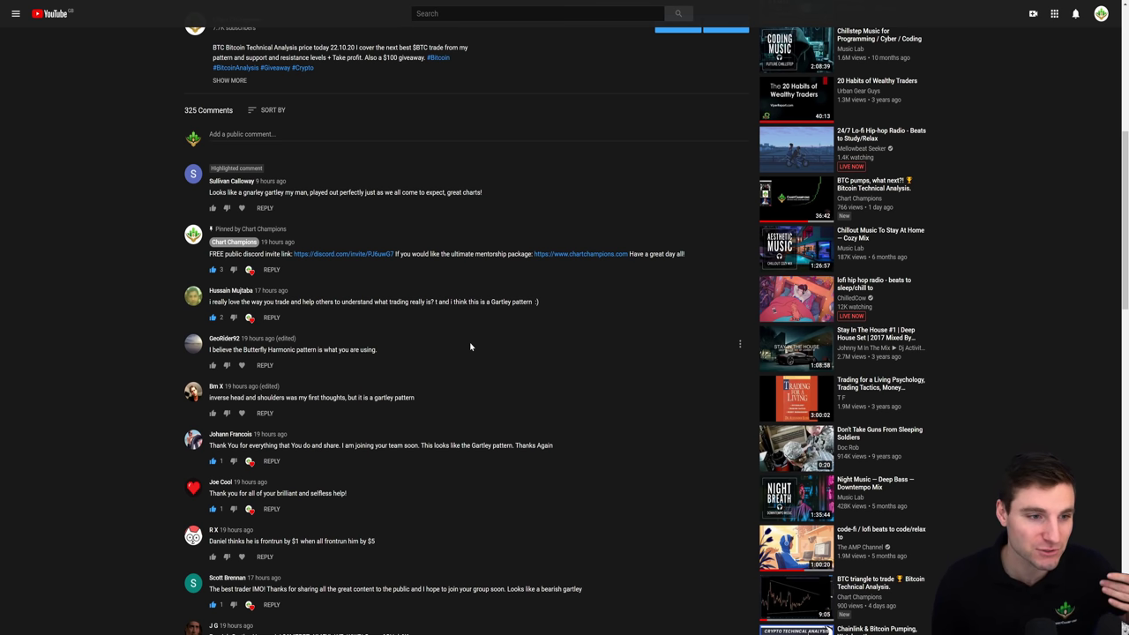
pyautogui.scroll(4, 470, 346)
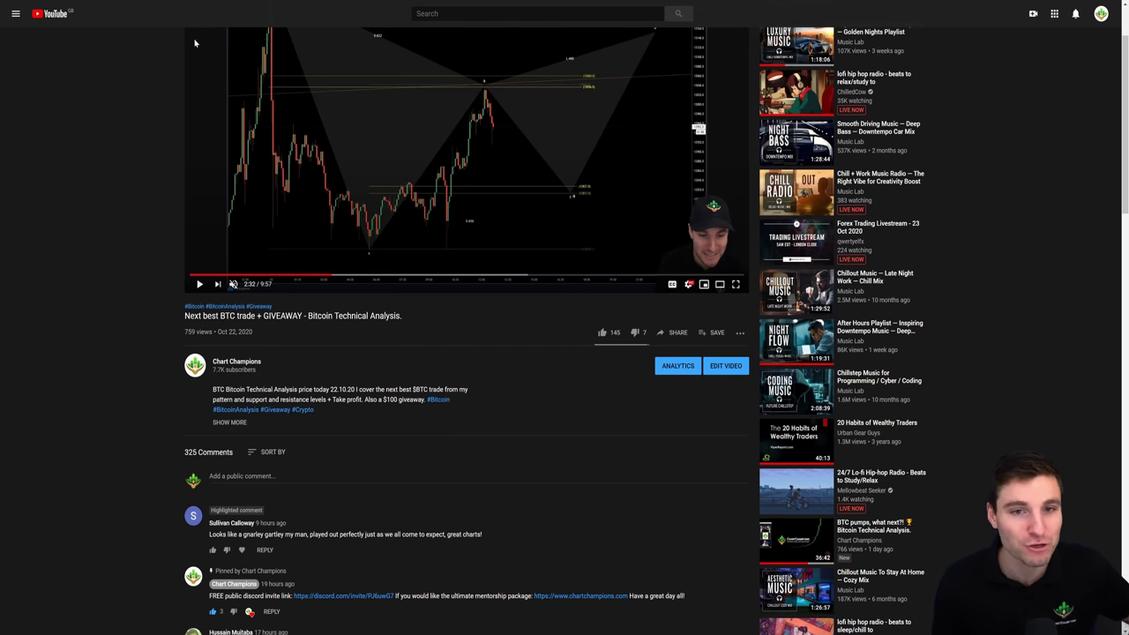
pyautogui.scroll(1, 476, 397)
pyautogui.scroll(1, 476, 397)
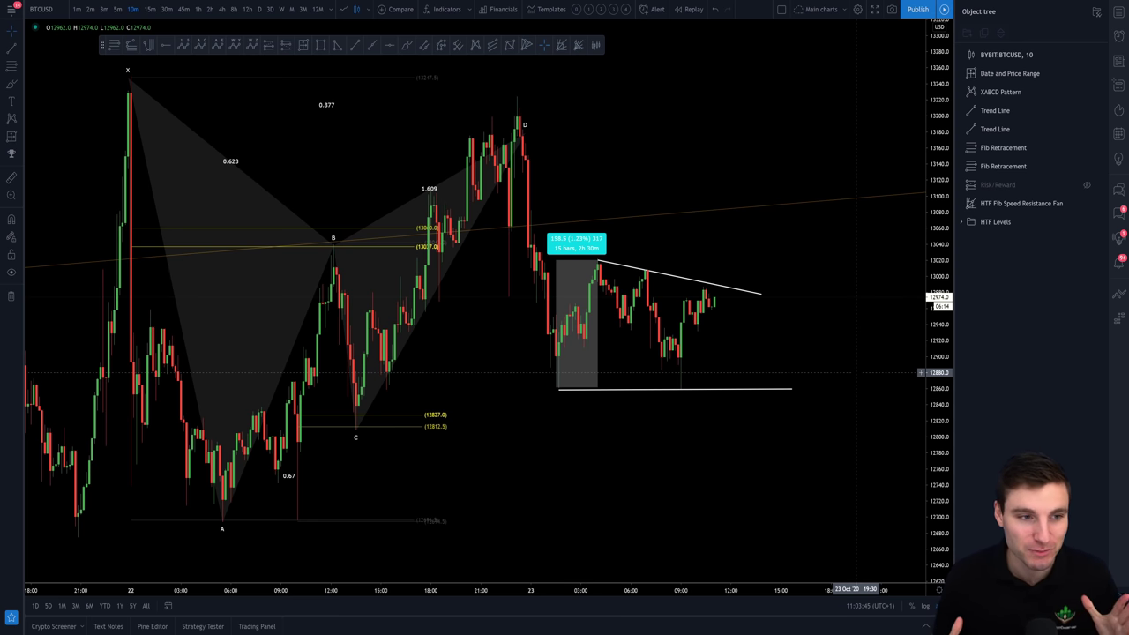
# Step: Review the XABCD pattern and range on the TradingView chart, and open the posted chart with the red diagonal line in Discord's bitcoin channel
pyautogui.scroll(2, 852, 379)
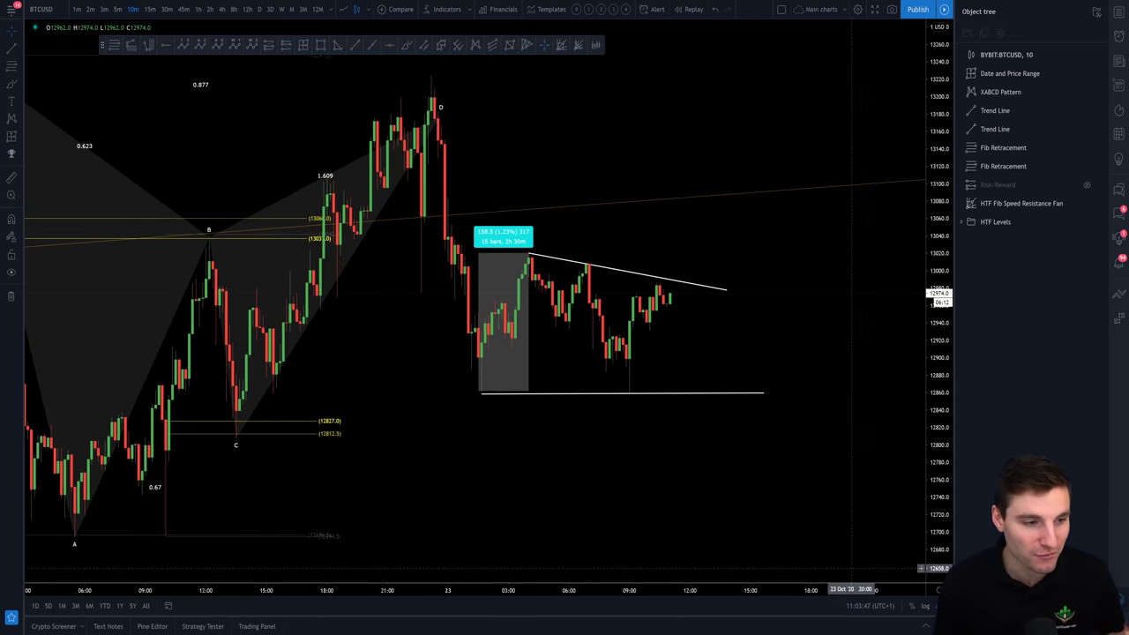
pyautogui.moveTo(747, 477); pyautogui.dragTo(879, 479)
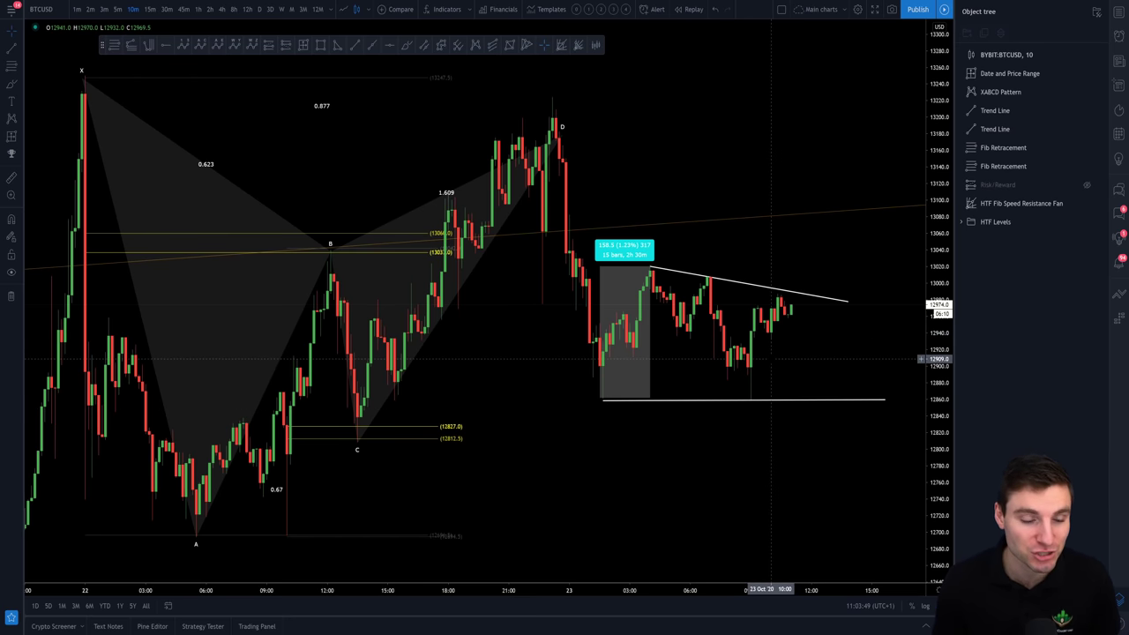
pyautogui.scroll(-1, 810, 404)
pyautogui.moveTo(810, 405); pyautogui.dragTo(781, 426)
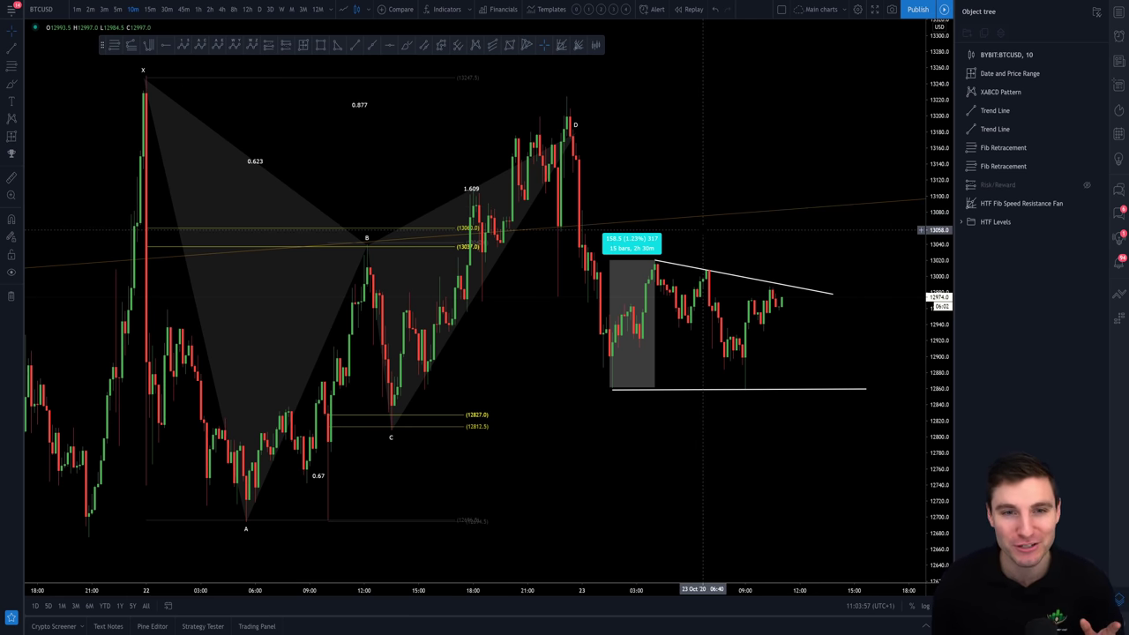
pyautogui.hotkey('alt', 'Tab')
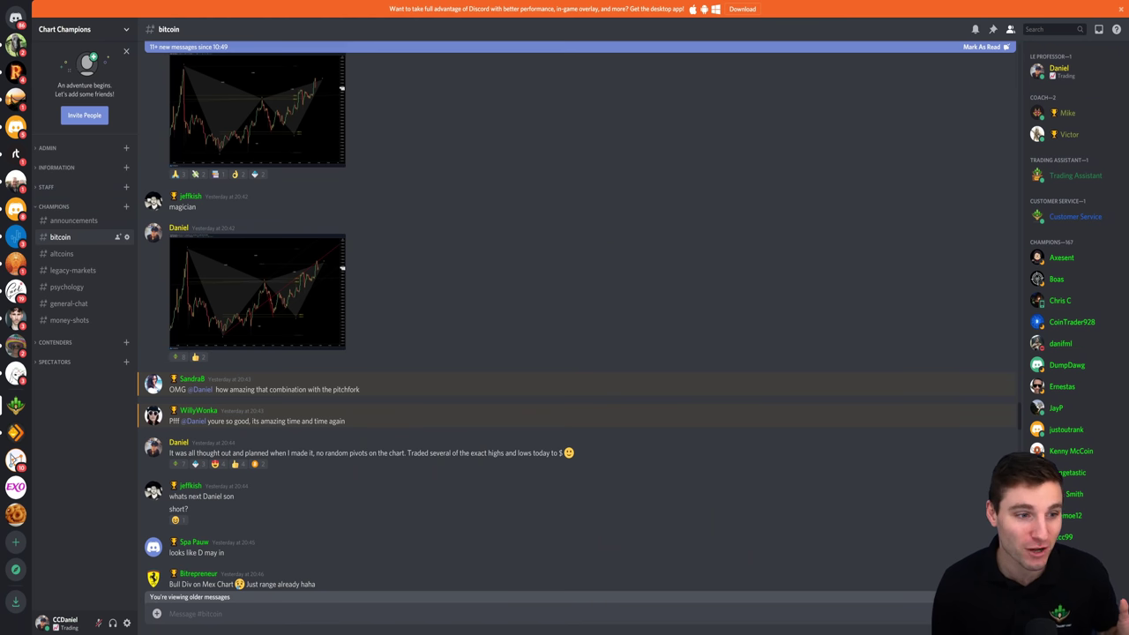
pyautogui.click(304, 301)
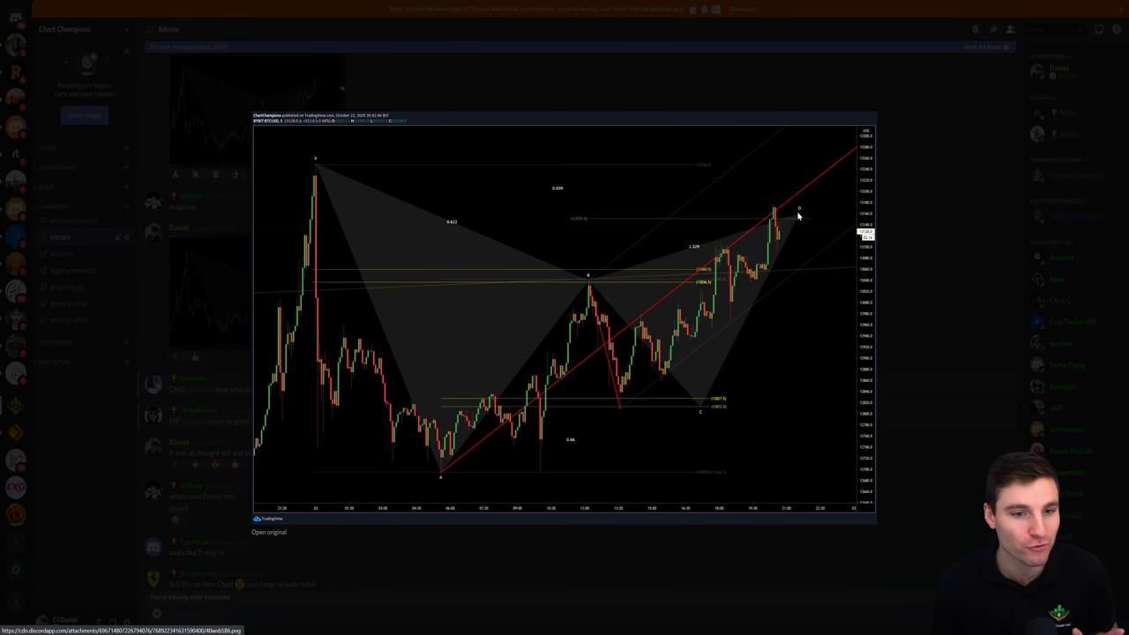